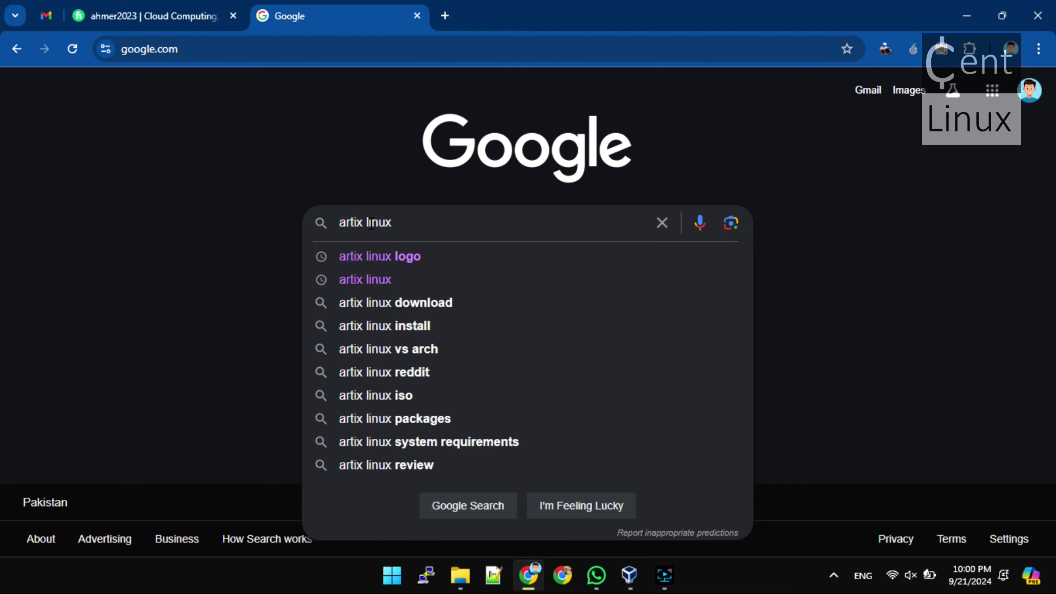
Search Google for 'artix linux'
{"action": "key", "text": "Return"}
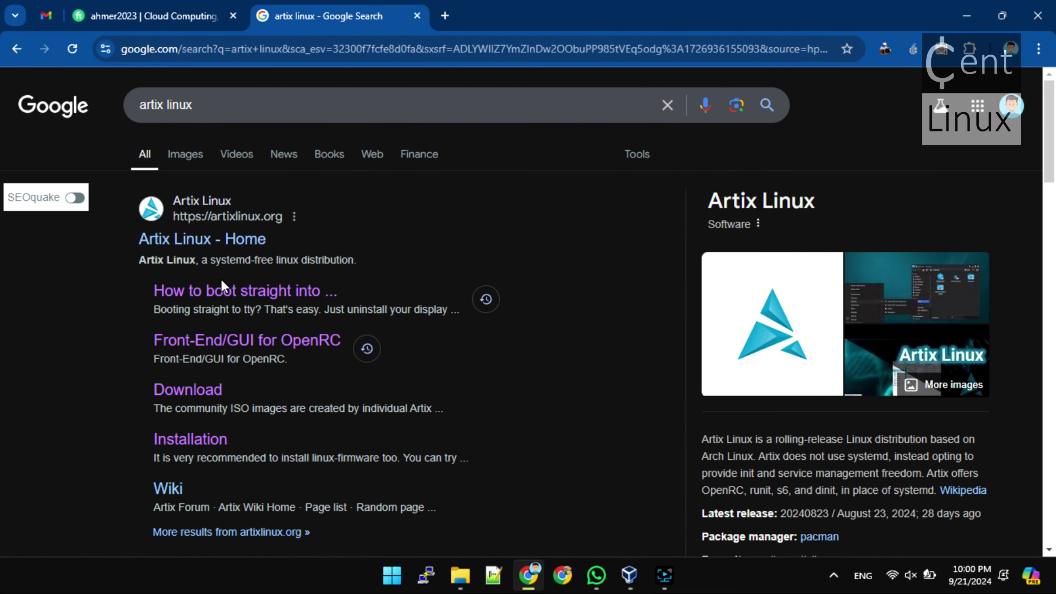
Go to the official Artix Linux website and its Download page
{"action": "left_click", "coordinate": [229, 243]}
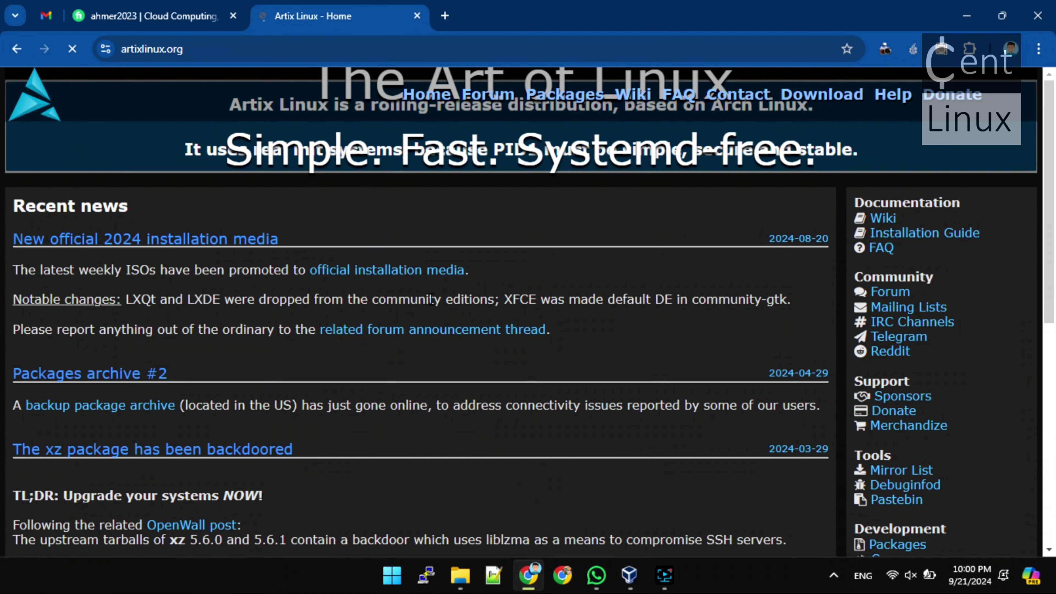
{"action": "scroll", "coordinate": [432, 298], "scroll_direction": "down", "scroll_amount": 3}
{"action": "scroll", "coordinate": [431, 298], "scroll_direction": "down", "scroll_amount": 3}
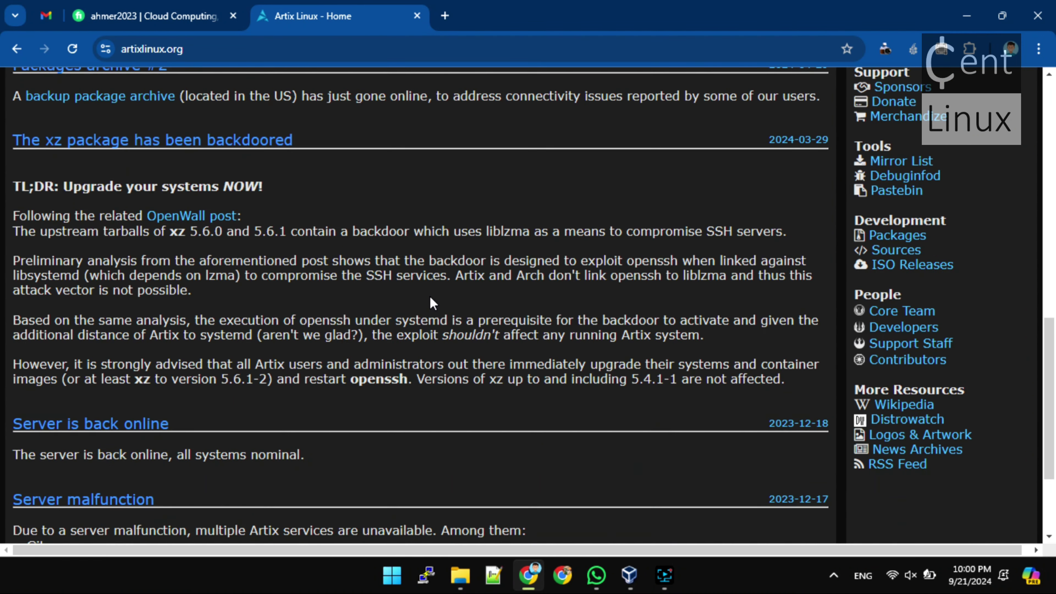
{"action": "scroll", "coordinate": [430, 298], "scroll_direction": "down", "scroll_amount": 3}
{"action": "scroll", "coordinate": [430, 296], "scroll_direction": "up", "scroll_amount": 10}
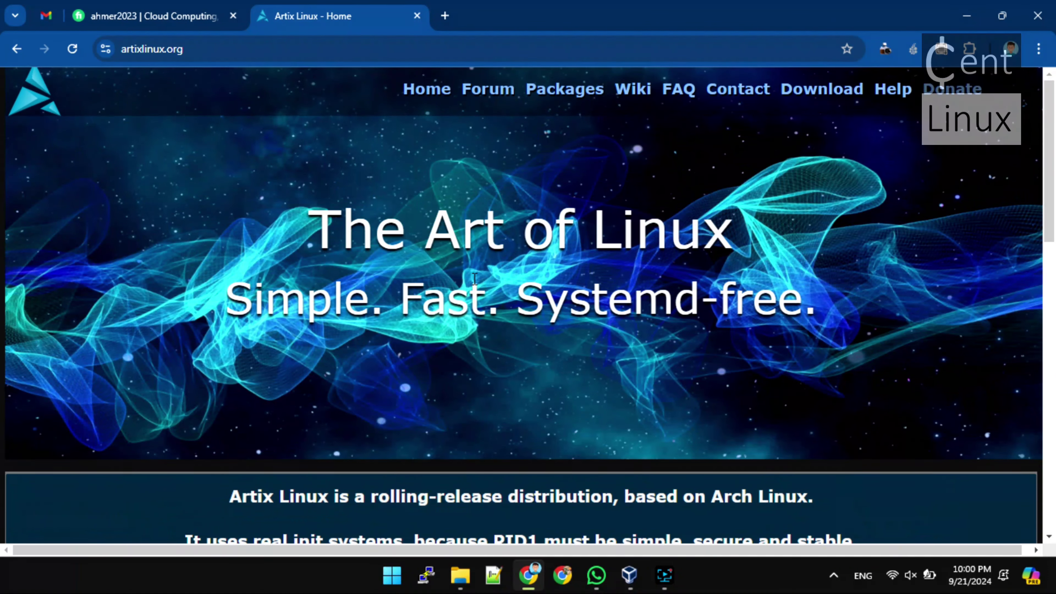
{"action": "left_click", "coordinate": [836, 104]}
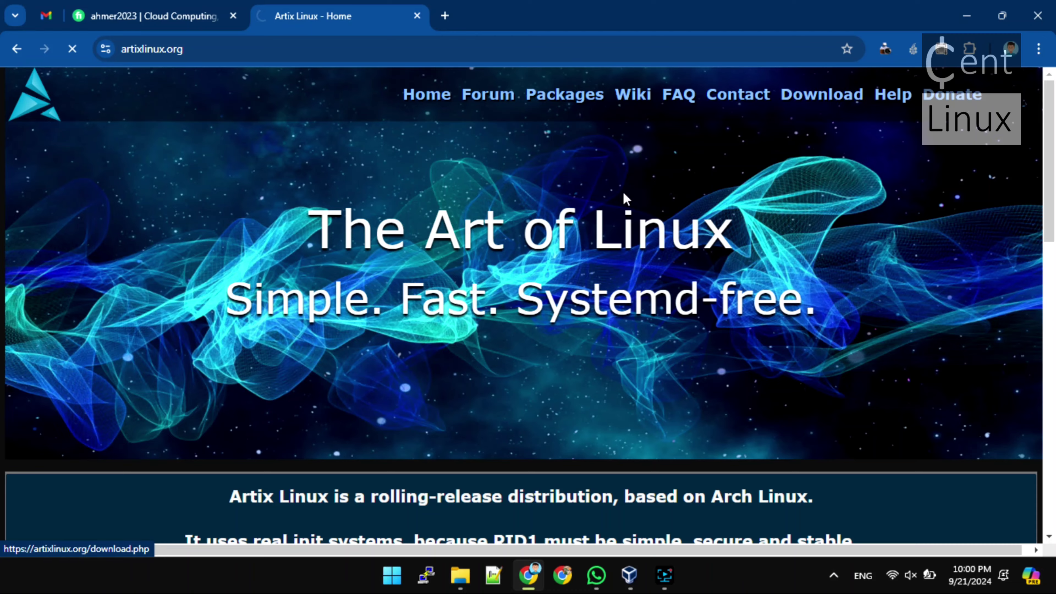
Download artix-base-openrc-20240823-x86_64.iso from Stable ISO images and confirm it is downloading
{"action": "scroll", "coordinate": [375, 259], "scroll_direction": "down", "scroll_amount": 10}
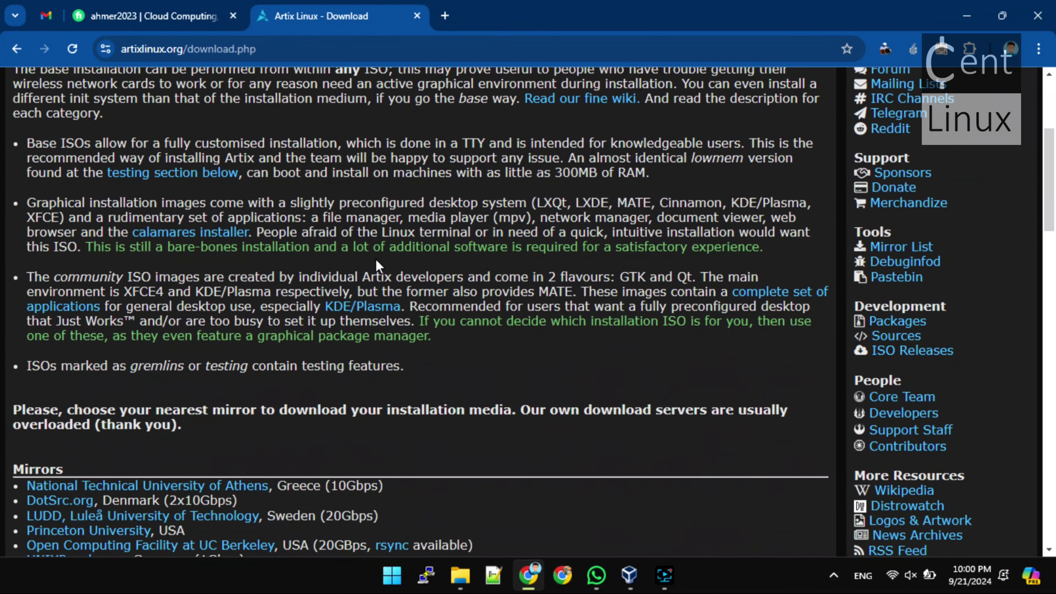
{"action": "scroll", "coordinate": [377, 261], "scroll_direction": "down", "scroll_amount": 10}
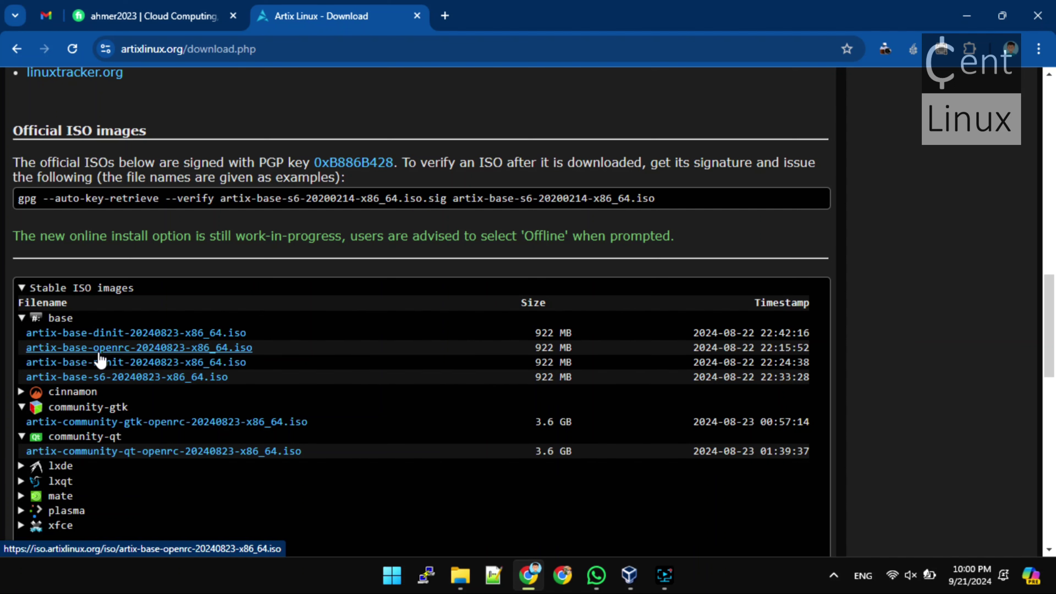
{"action": "left_click", "coordinate": [124, 350]}
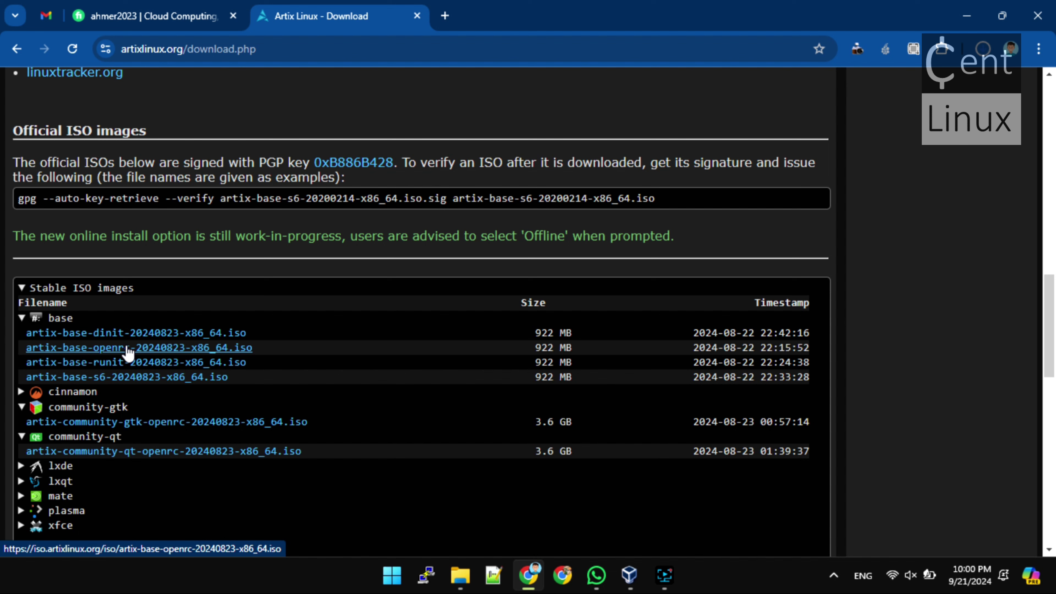
{"action": "left_click", "coordinate": [981, 48]}
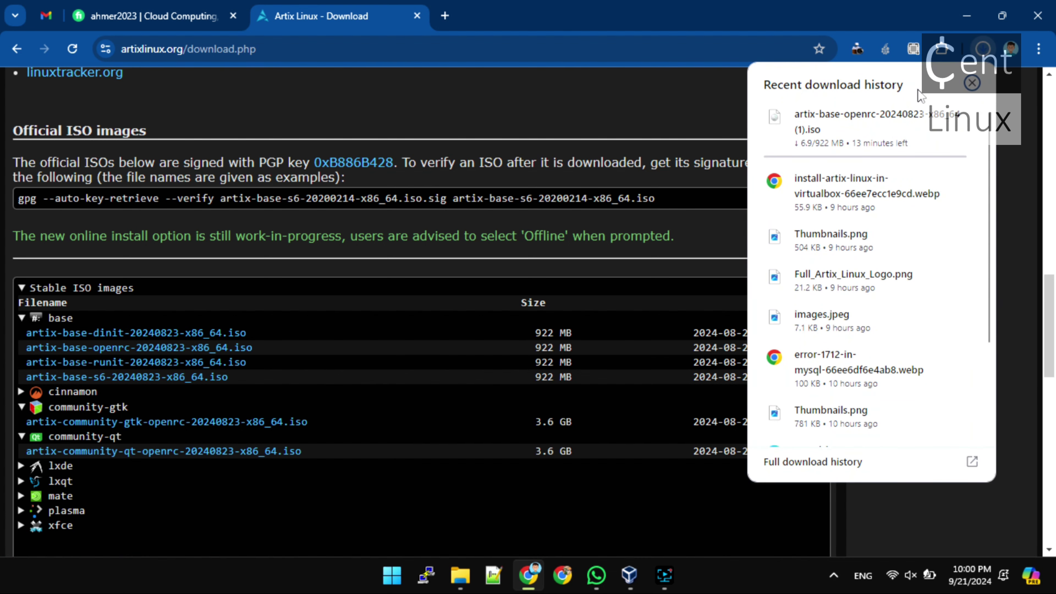
{"action": "mouse_move", "coordinate": [912, 109]}
{"action": "left_click", "coordinate": [912, 24]}
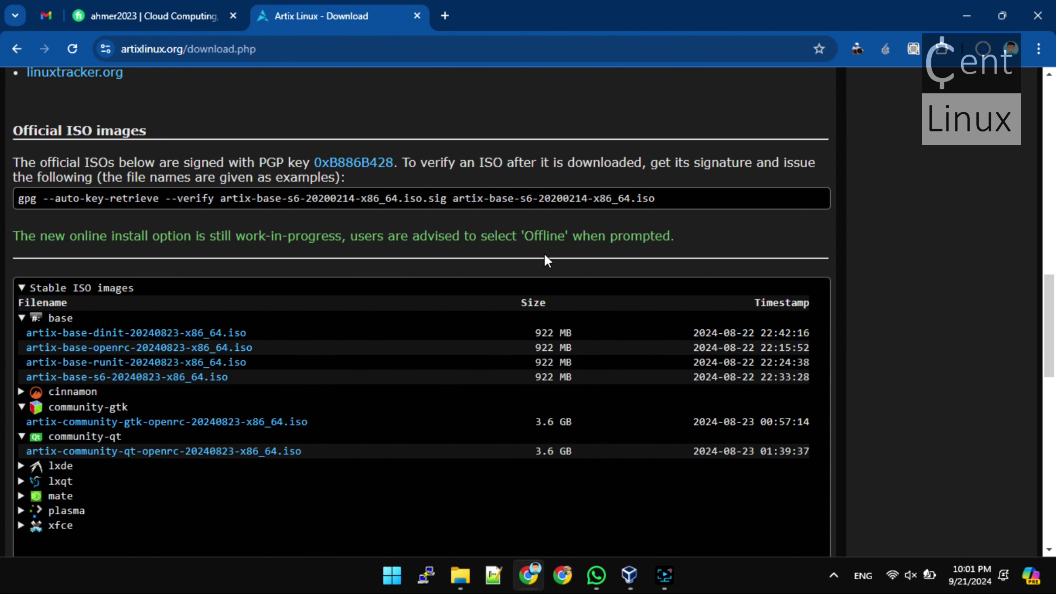
Locate artix-base-openrc-20240823-x86_64.iso in the Downloads folder
{"action": "left_click", "coordinate": [462, 567]}
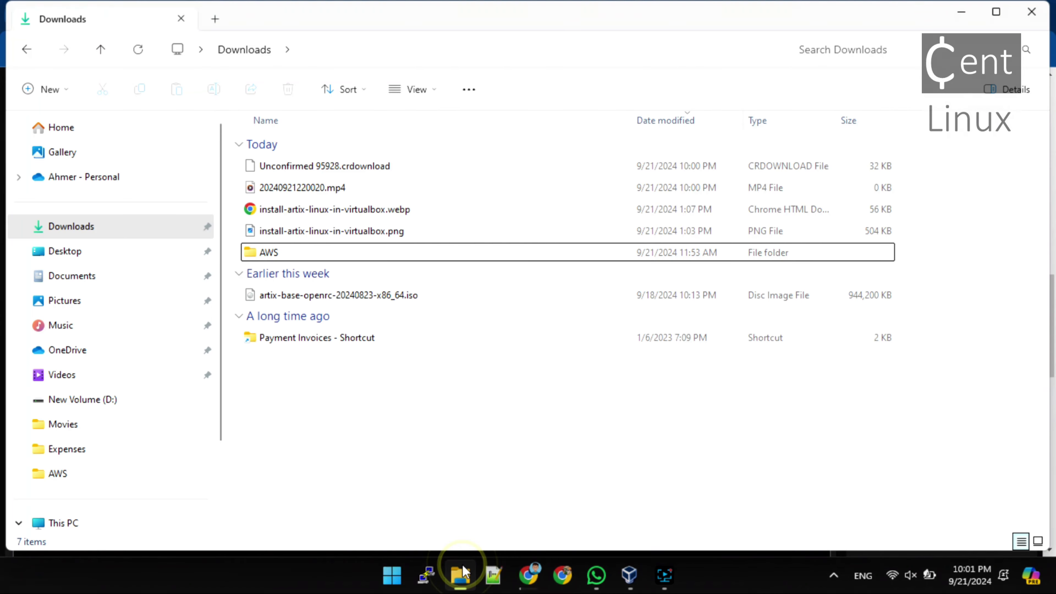
{"action": "left_click", "coordinate": [368, 298]}
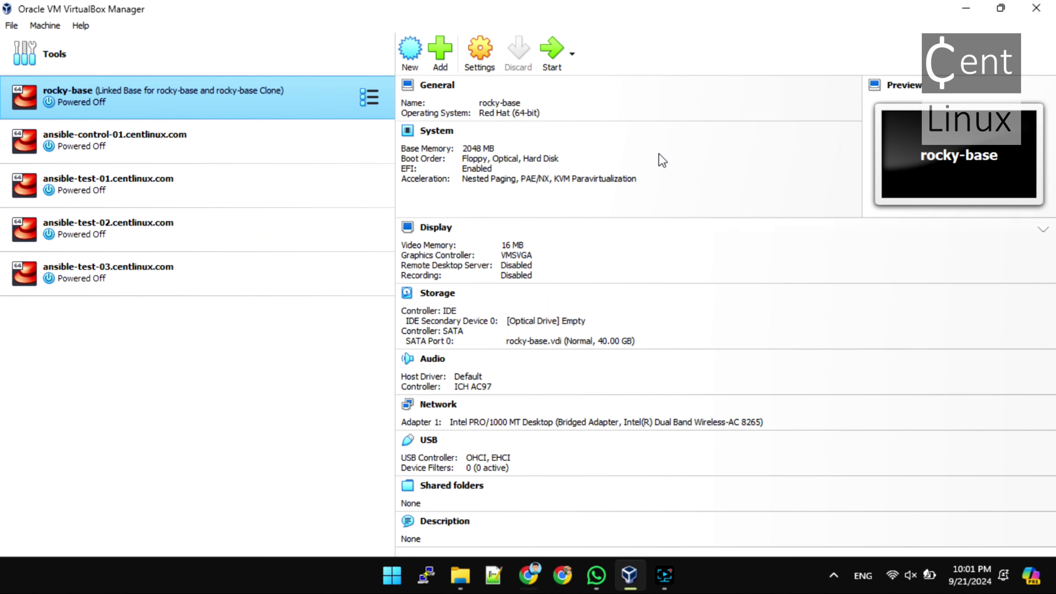
Start a new VM named artix-01.centlinux.com with the downloaded Artix ISO attached
{"action": "left_click", "coordinate": [411, 50]}
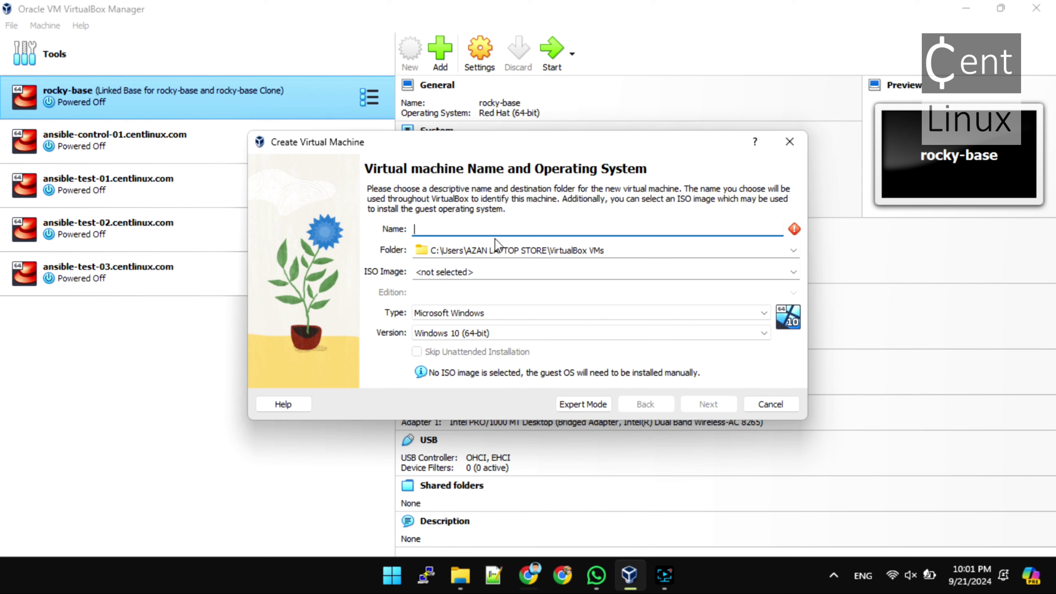
{"action": "type", "text": "artix"}
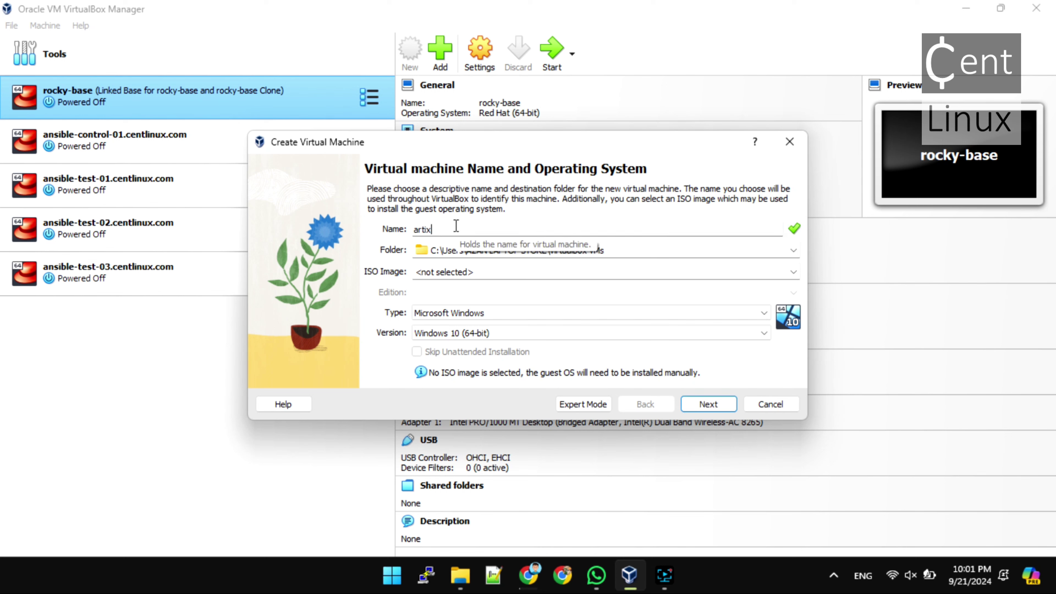
{"action": "type", "text": "-01.centl"}
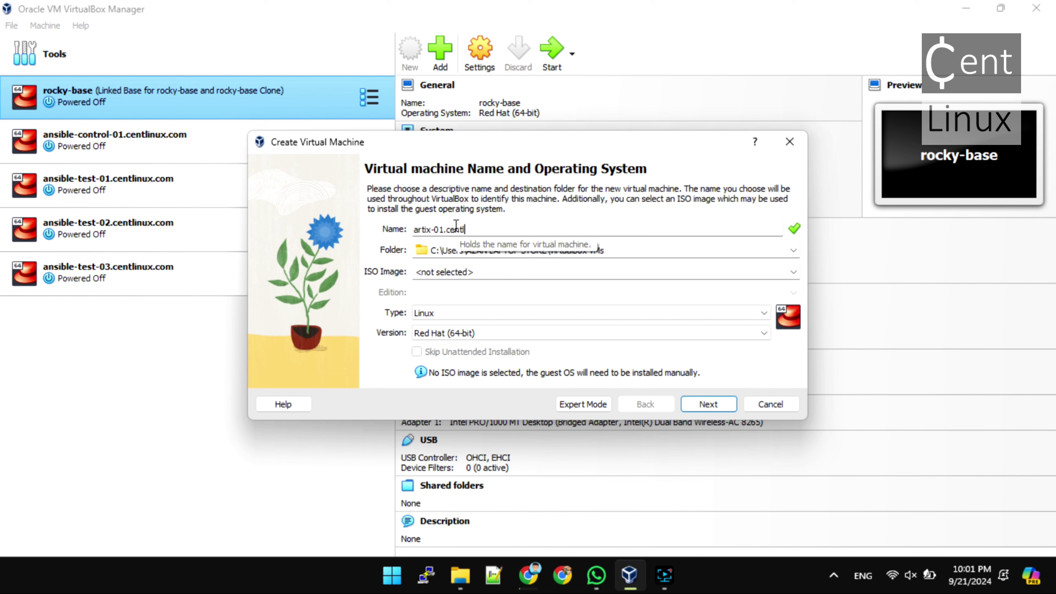
{"action": "type", "text": "inux.com"}
{"action": "left_click", "coordinate": [793, 271]}
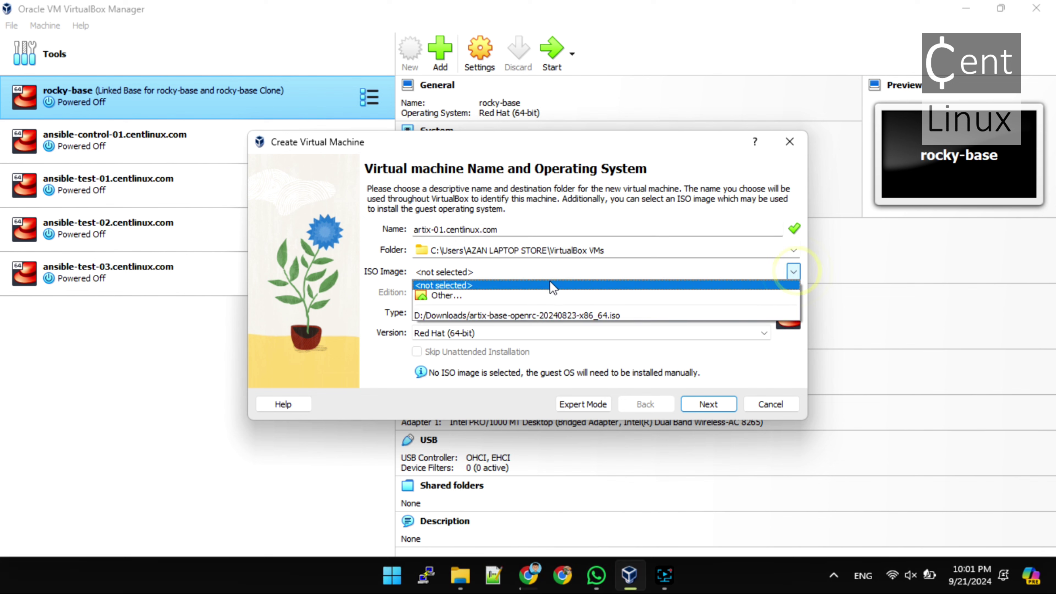
{"action": "left_click", "coordinate": [505, 316]}
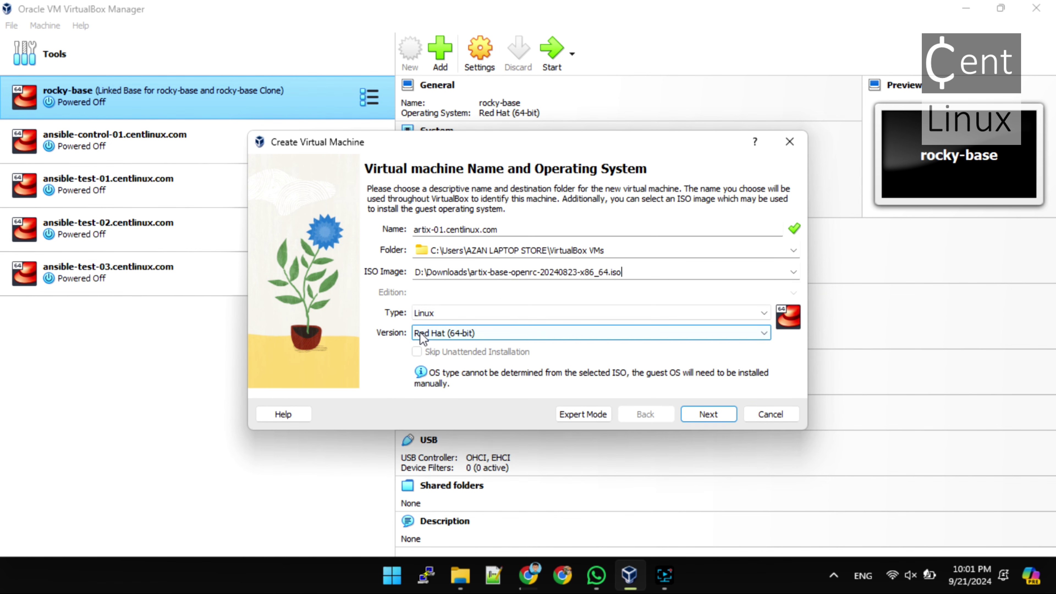
Set the guest OS version to Arch Linux (64-bit)
{"action": "left_click", "coordinate": [470, 335]}
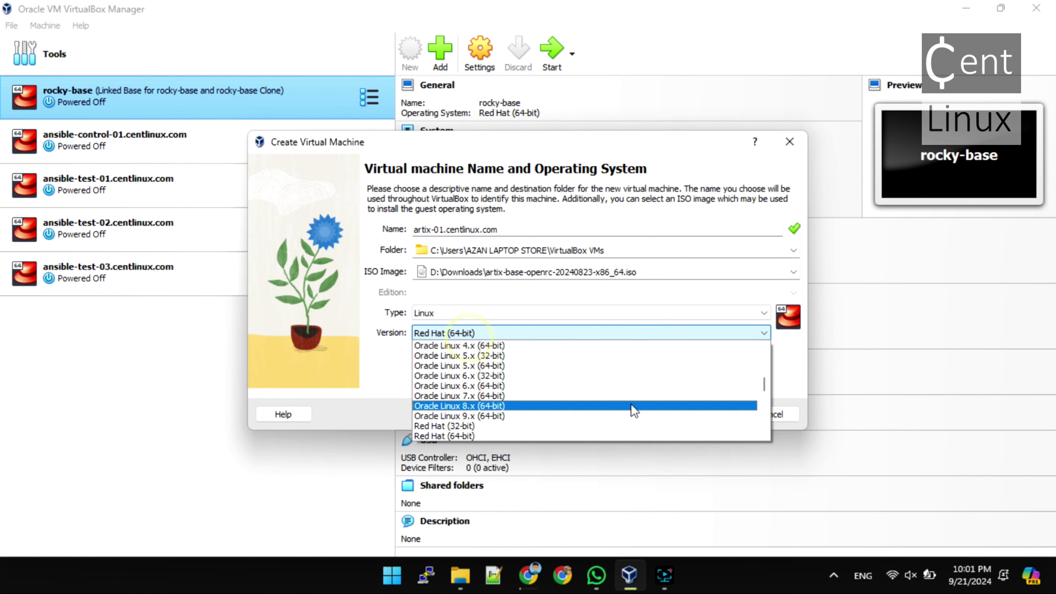
{"action": "scroll", "coordinate": [632, 408], "scroll_direction": "down", "scroll_amount": 12}
{"action": "scroll", "coordinate": [634, 409], "scroll_direction": "down", "scroll_amount": 10}
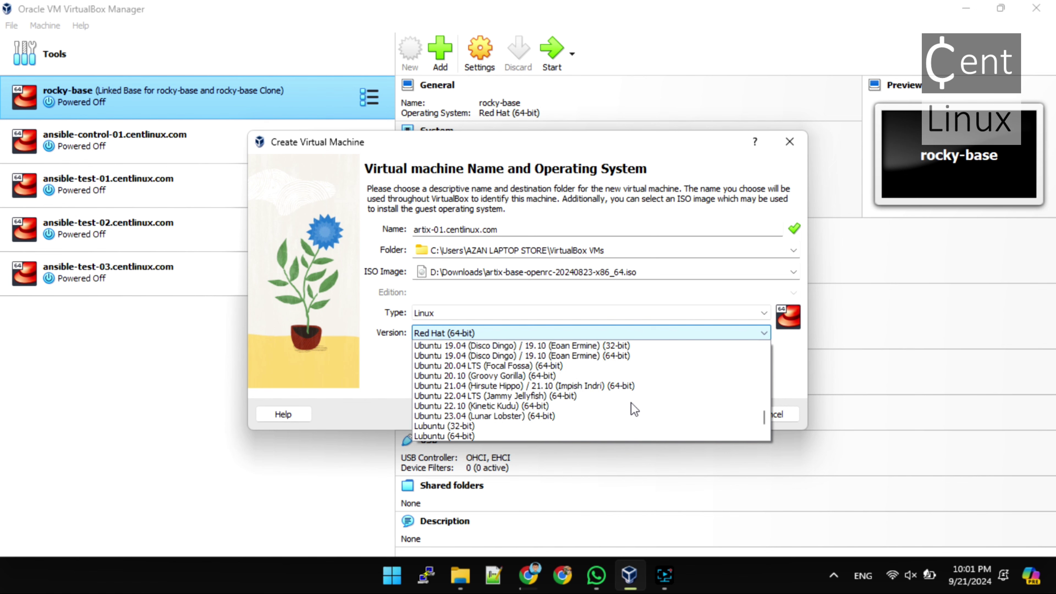
{"action": "scroll", "coordinate": [635, 403], "scroll_direction": "up", "scroll_amount": 15}
{"action": "scroll", "coordinate": [631, 402], "scroll_direction": "up", "scroll_amount": 15}
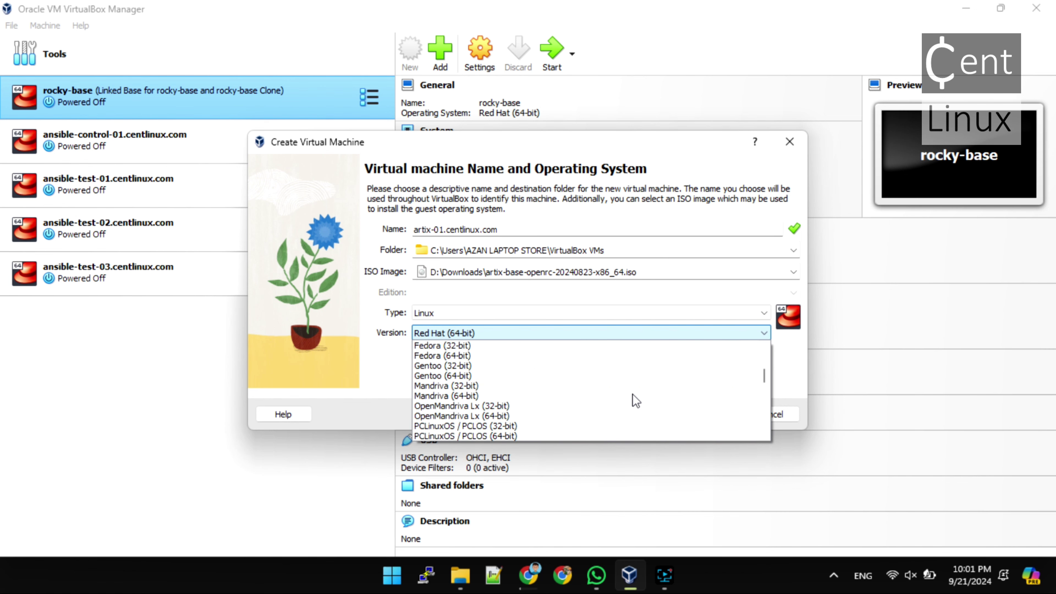
{"action": "scroll", "coordinate": [484, 424], "scroll_direction": "down", "scroll_amount": 1}
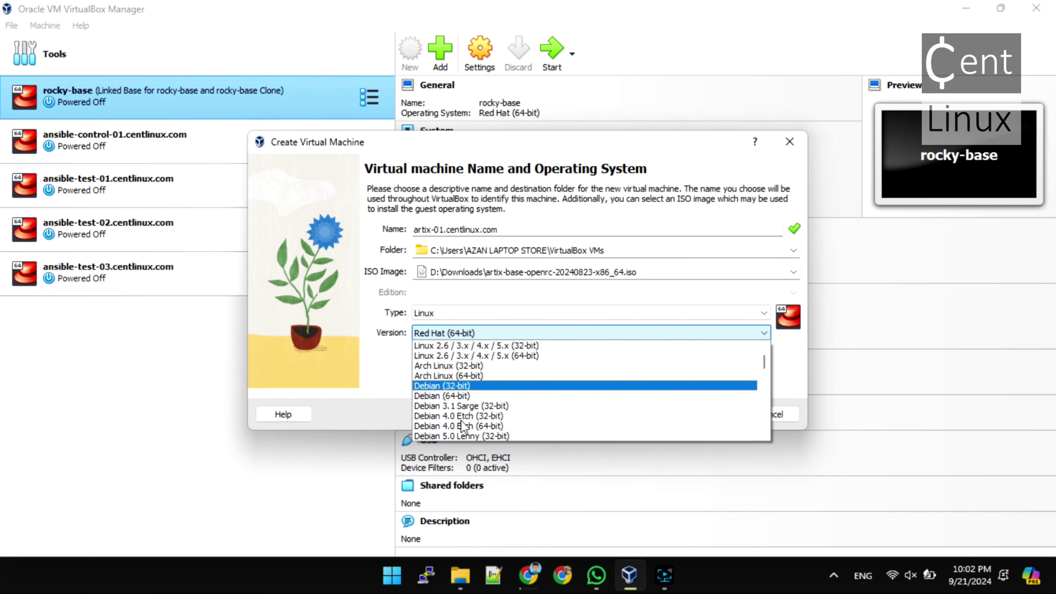
{"action": "left_click", "coordinate": [451, 375]}
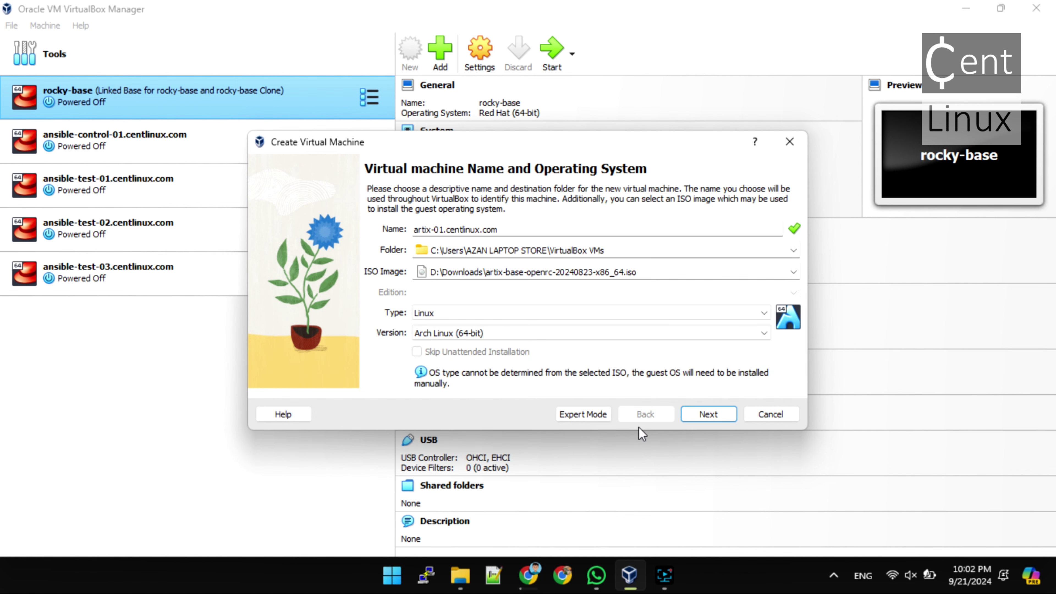
Give the VM 4096 MB of base memory and 2 CPUs
{"action": "left_click", "coordinate": [710, 414]}
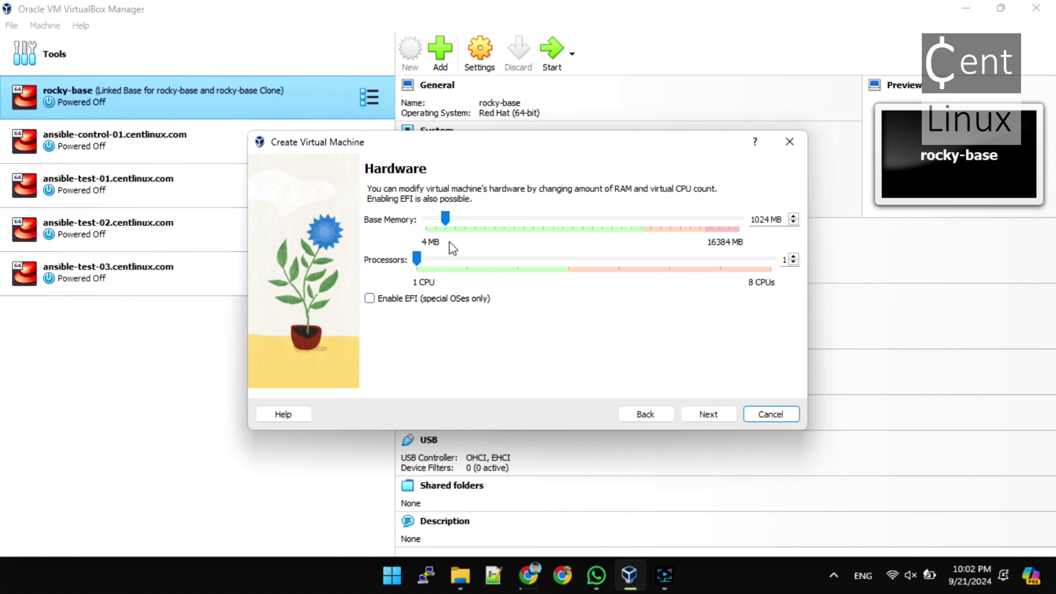
{"action": "left_click_drag", "start_coordinate": [443, 215], "coordinate": [505, 230]}
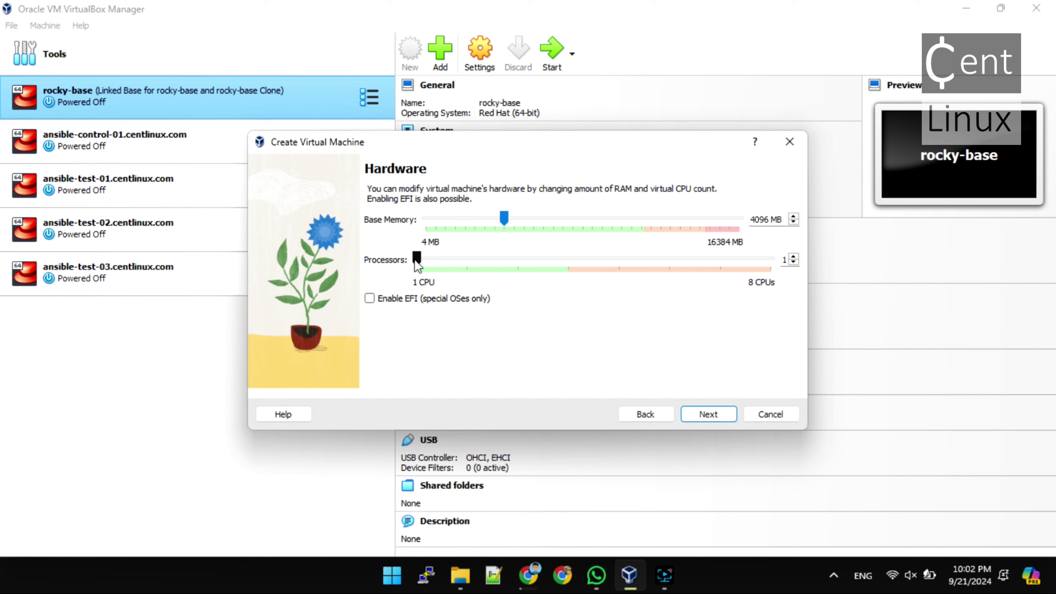
{"action": "left_click_drag", "start_coordinate": [417, 259], "coordinate": [466, 260]}
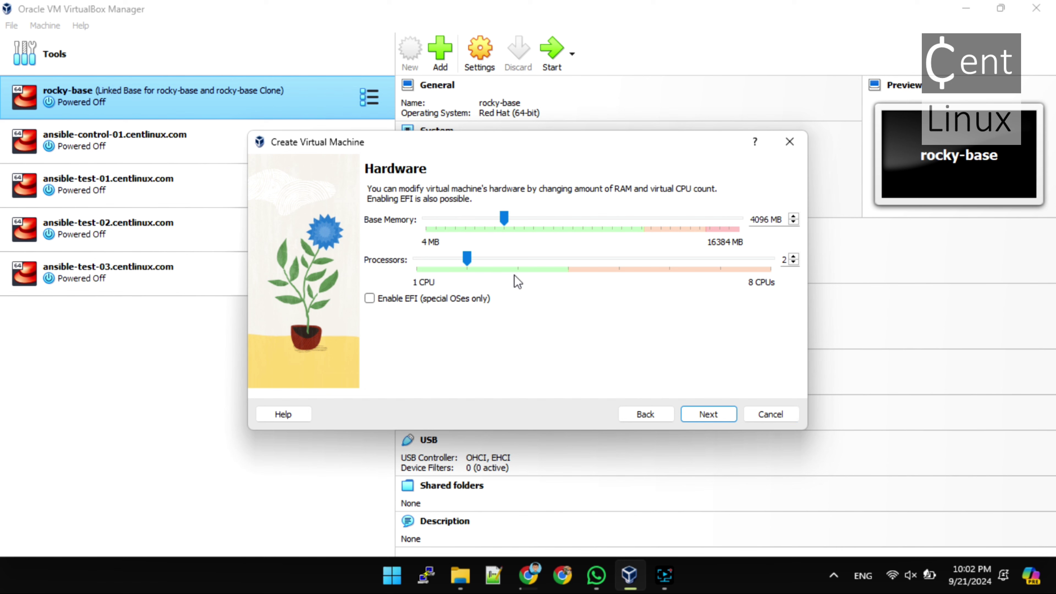
Set the virtual disk size to 20.55 GB and finish creating the VM
{"action": "left_click", "coordinate": [708, 414]}
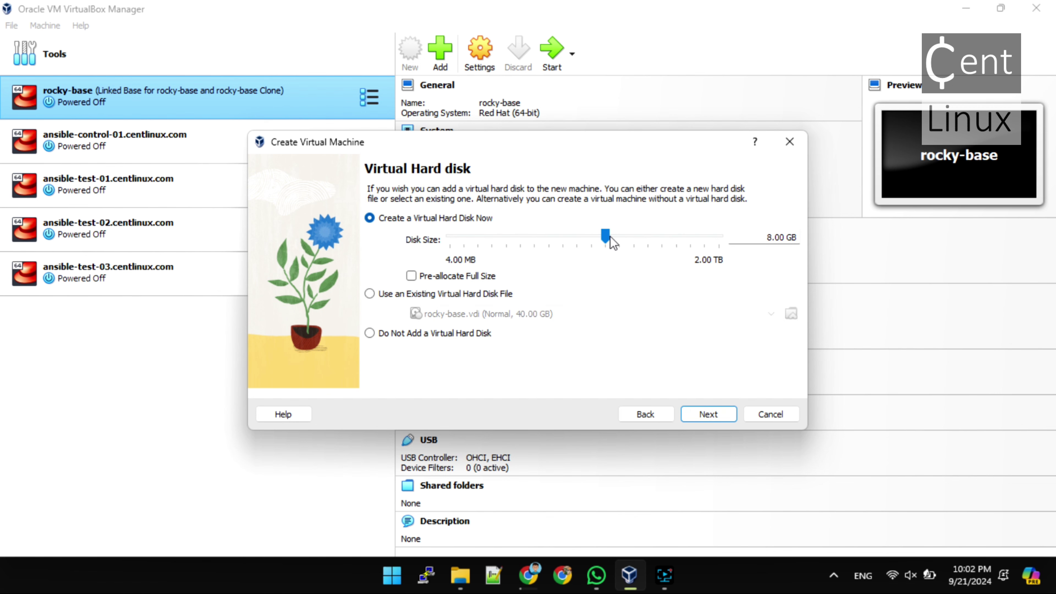
{"action": "left_click_drag", "start_coordinate": [609, 236], "coordinate": [626, 239]}
{"action": "left_click", "coordinate": [714, 417]}
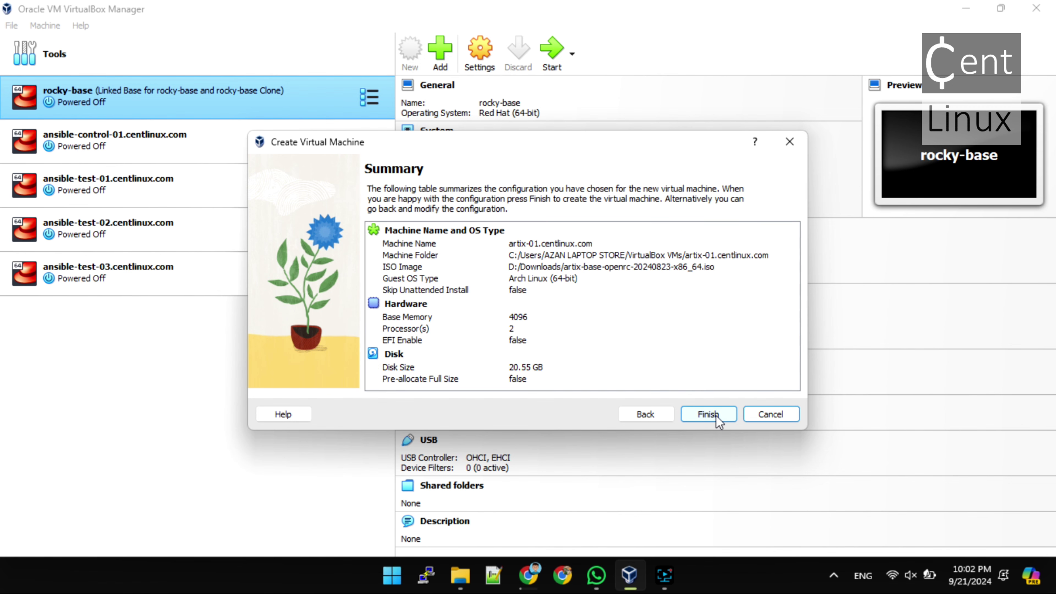
{"action": "left_click", "coordinate": [718, 420]}
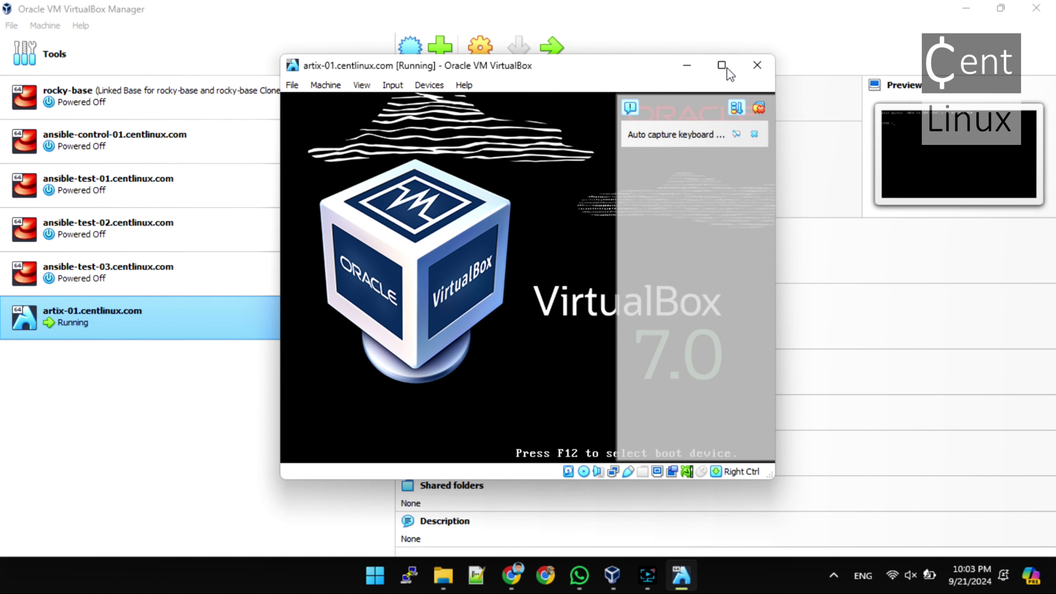
Maximise the Artix VM window and clear the VirtualBox notifications
{"action": "left_click", "coordinate": [724, 66]}
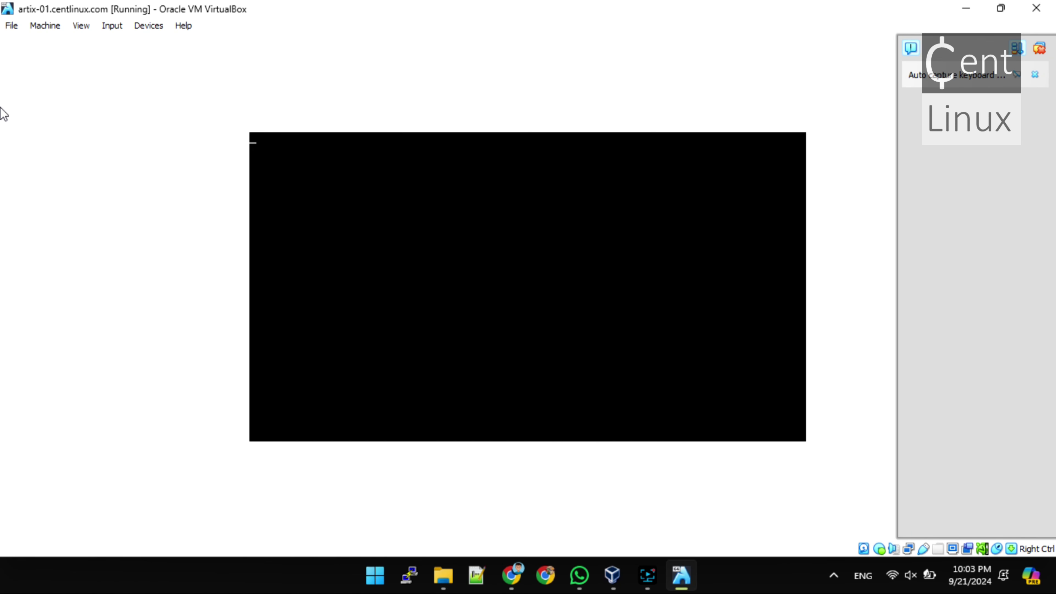
{"action": "left_click", "coordinate": [86, 39]}
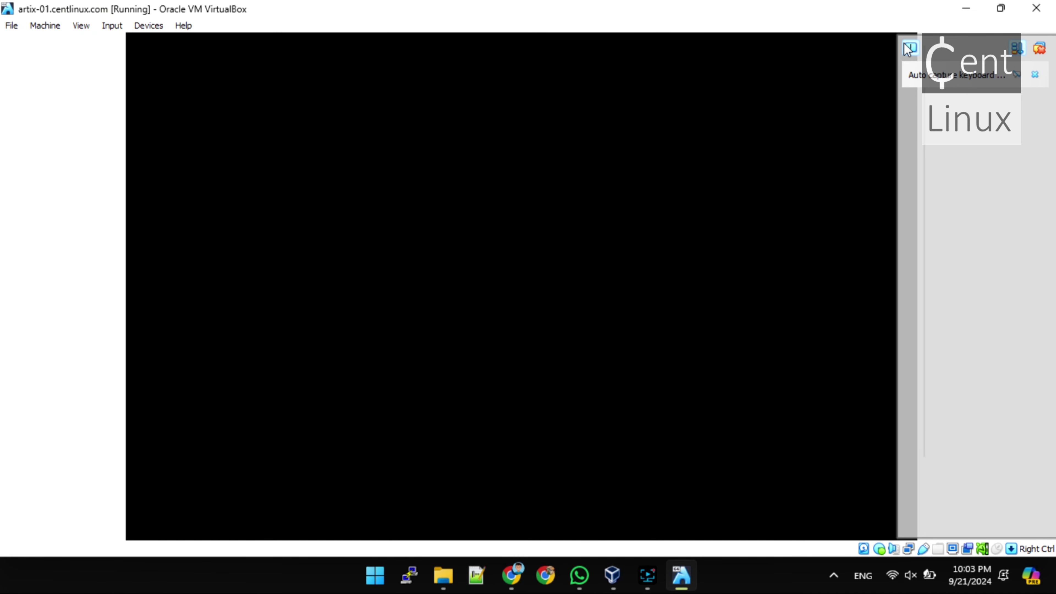
{"action": "left_click", "coordinate": [907, 49]}
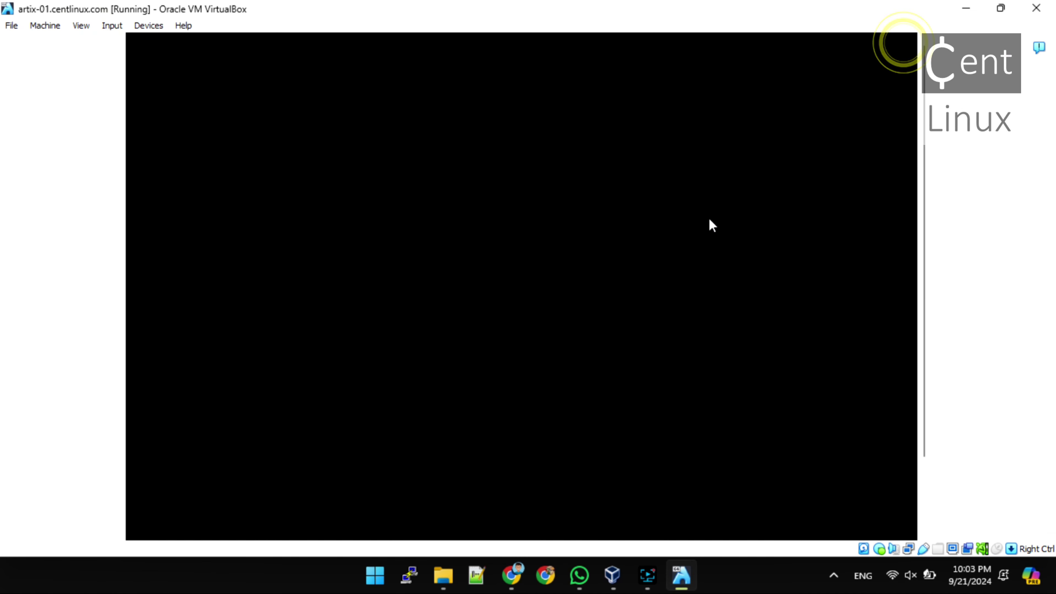
Boot the guest from CD/DVD/ISO into the Artix live environment
{"action": "left_click", "coordinate": [627, 311]}
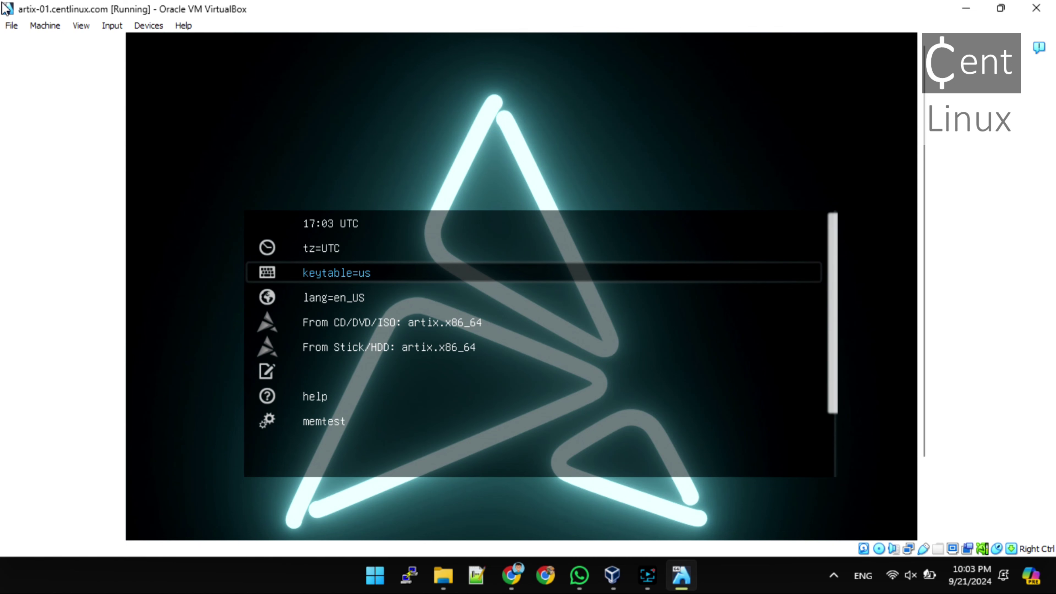
{"action": "key", "text": "Down"}
{"action": "key", "text": "Down"}
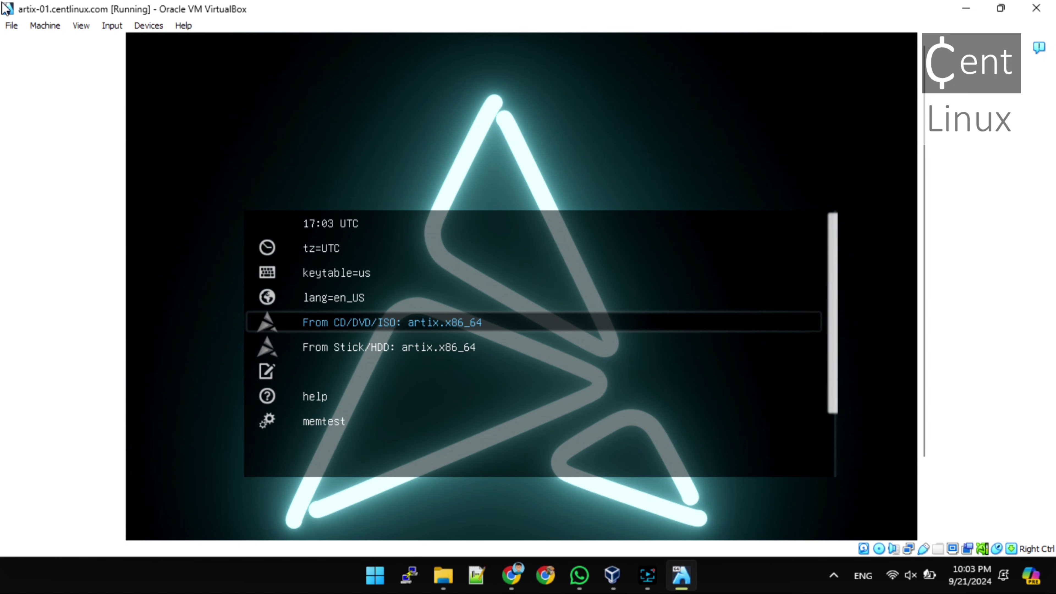
{"action": "key", "text": "Return"}
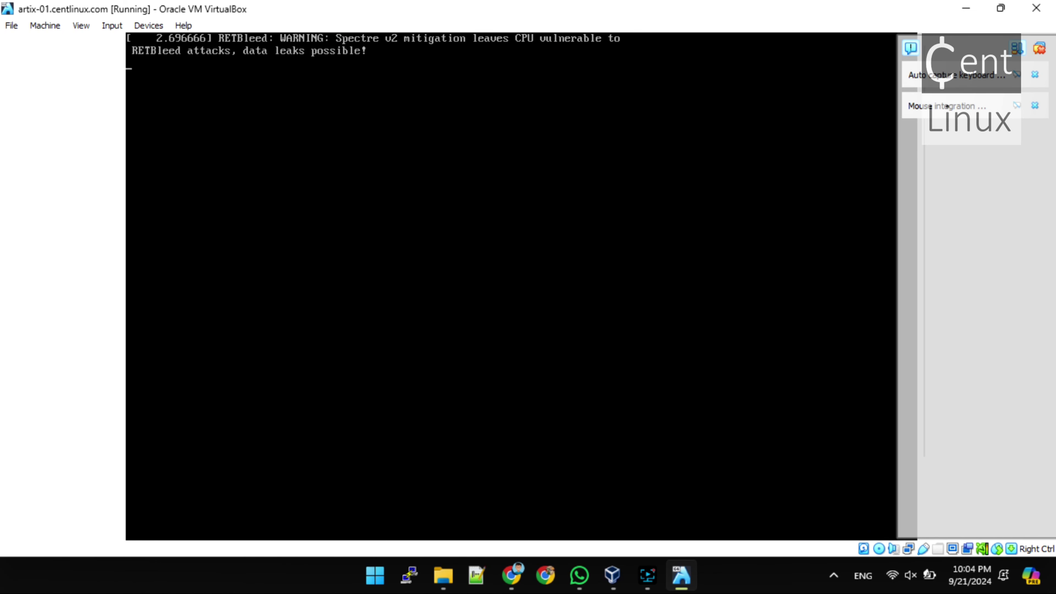
{"action": "left_click", "coordinate": [914, 46]}
{"action": "left_click", "coordinate": [664, 155]}
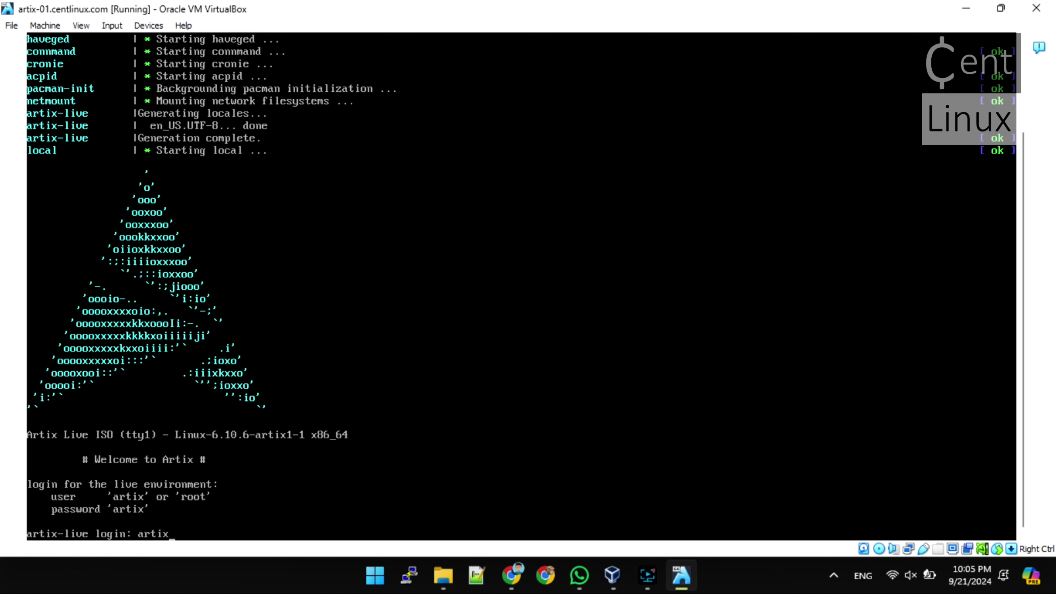
Log in as the artix live user, clear the screen, become root, and enter loadkeys
{"action": "key", "text": "Return"}
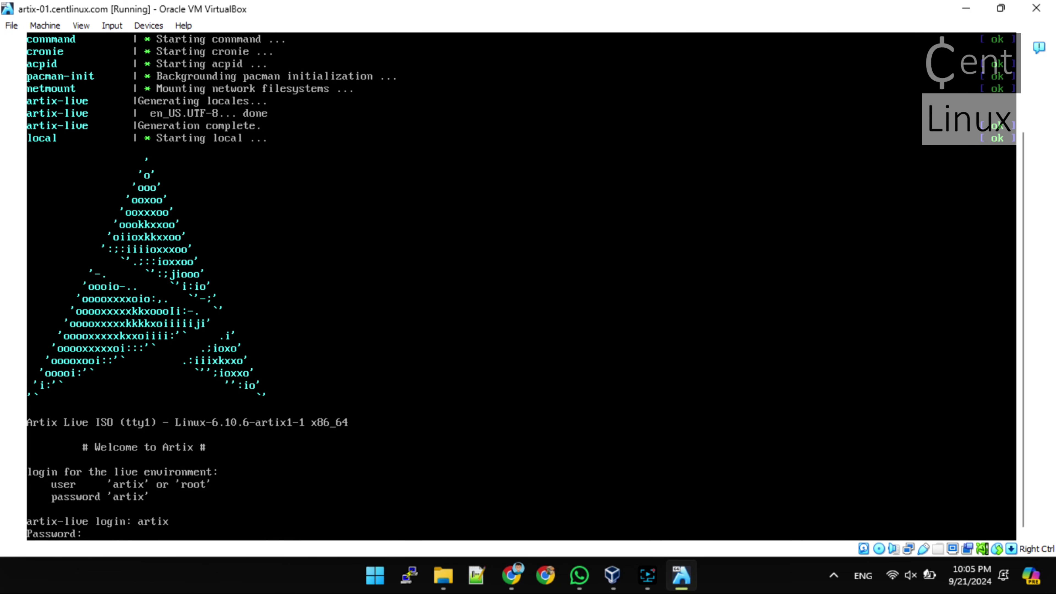
{"action": "key", "text": "Return"}
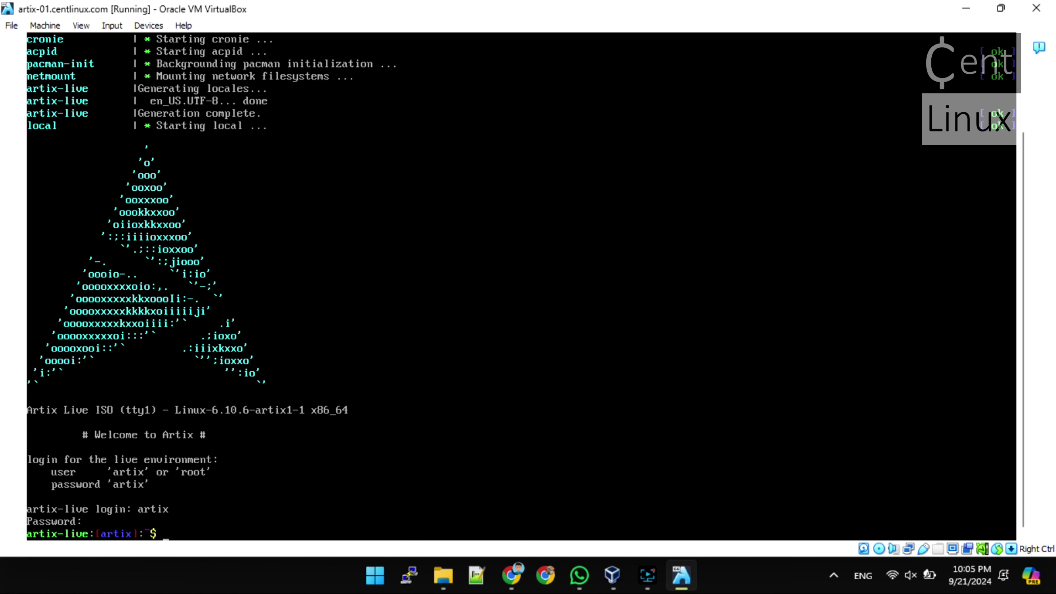
{"action": "type", "text": "clear"}
{"action": "key", "text": "Return"}
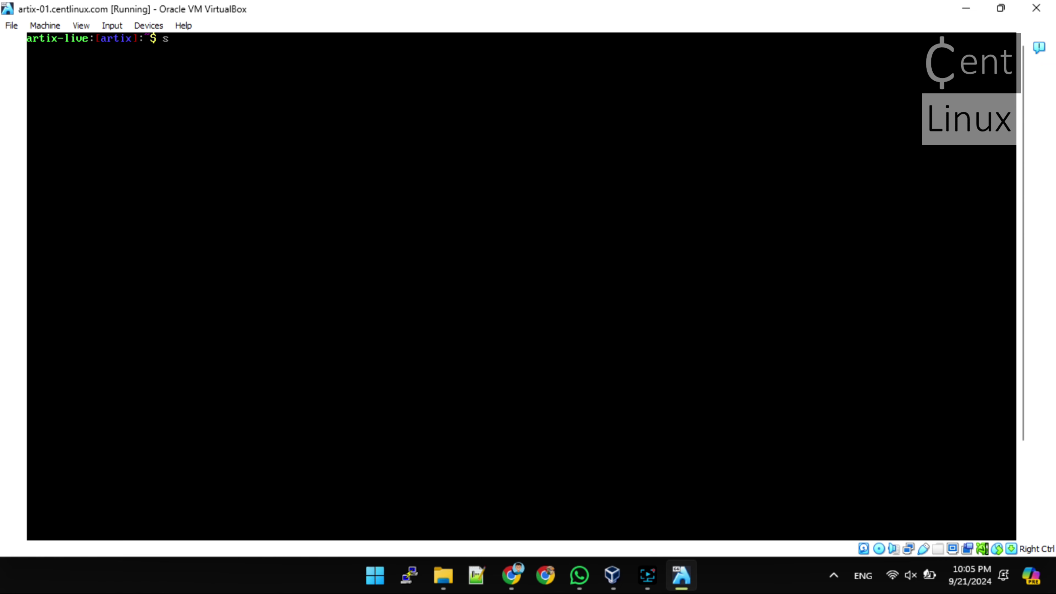
{"action": "key", "text": "Return"}
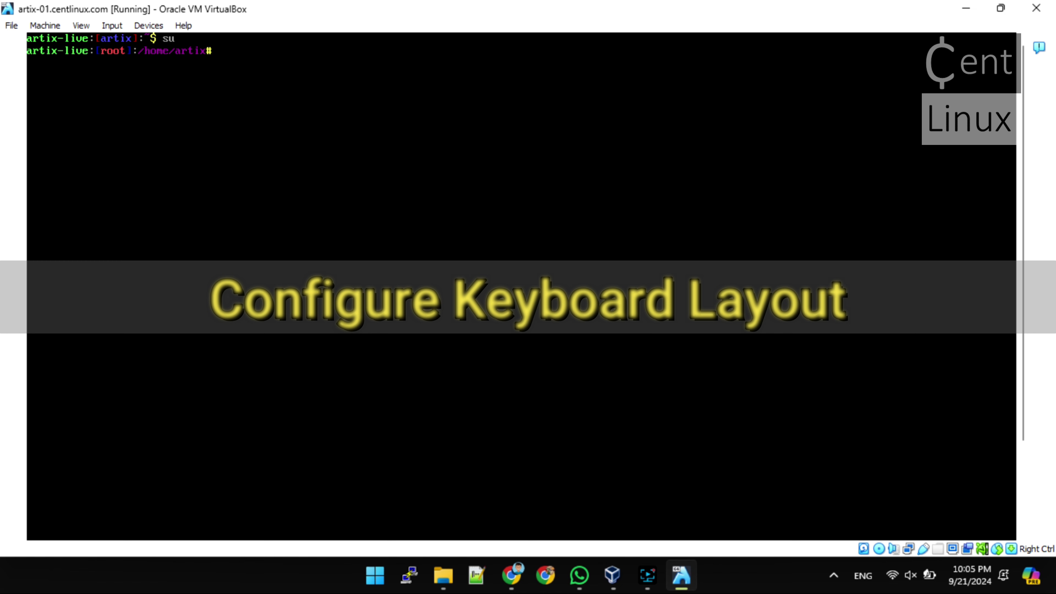
{"action": "type", "text": "loadkeys us"}
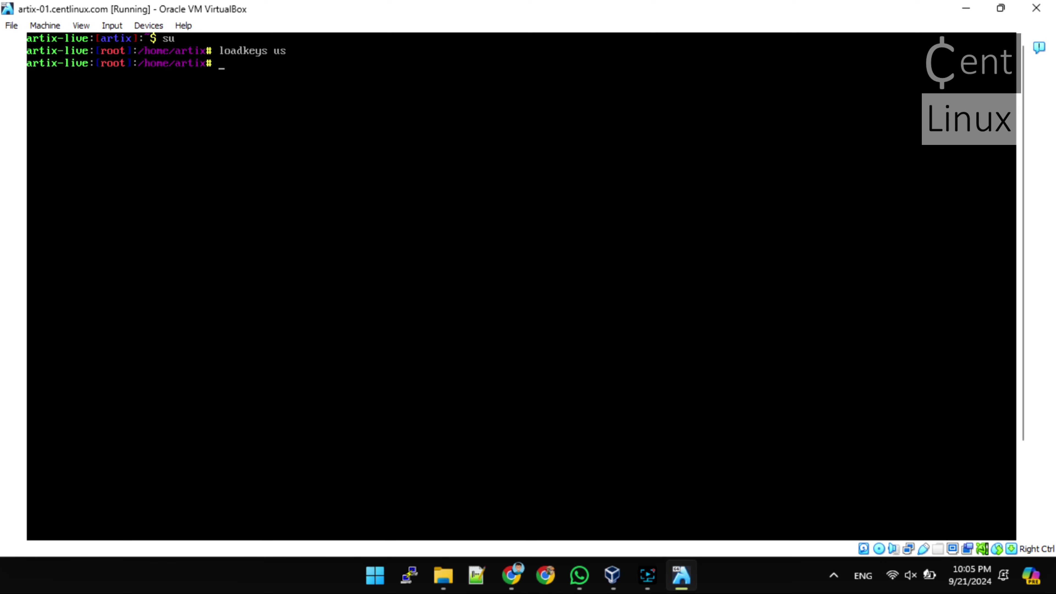
{"action": "type", "text": "disk -l"}
List the disks with fdisk -l and open fdisk on /dev/sda
{"action": "key", "text": "Return"}
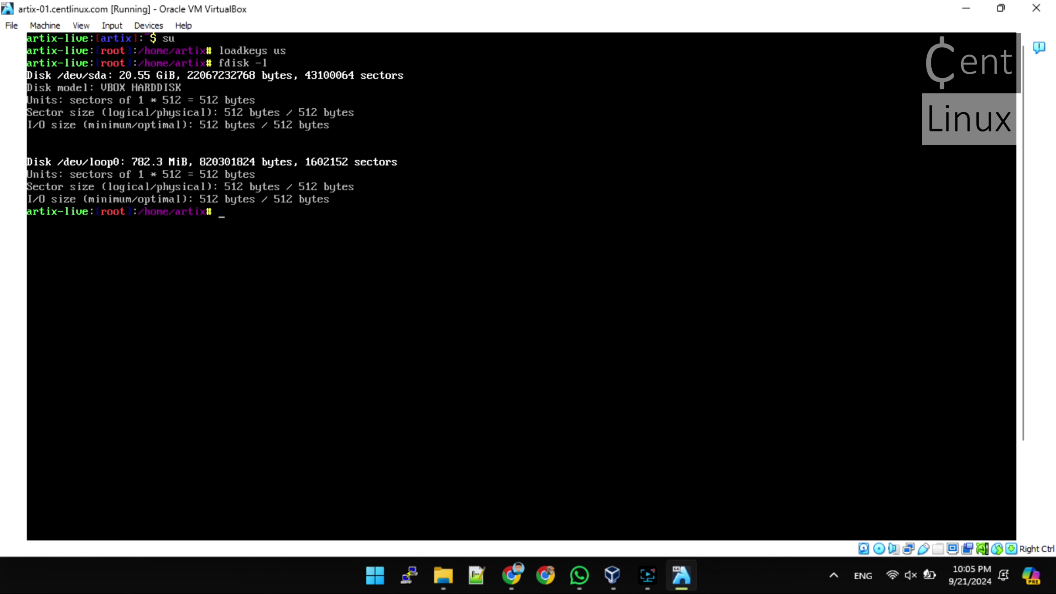
{"action": "type", "text": "fdisk /dev/sda"}
{"action": "key", "text": "Return"}
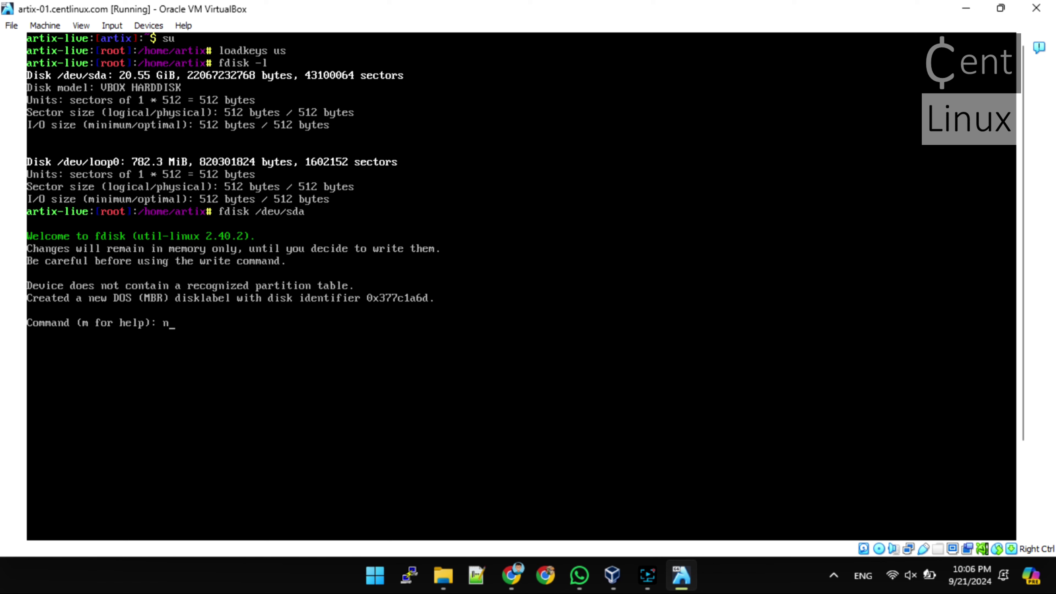
Begin a new primary partition 1 in fdisk
{"action": "type", "text": "n"}
{"action": "key", "text": "Return"}
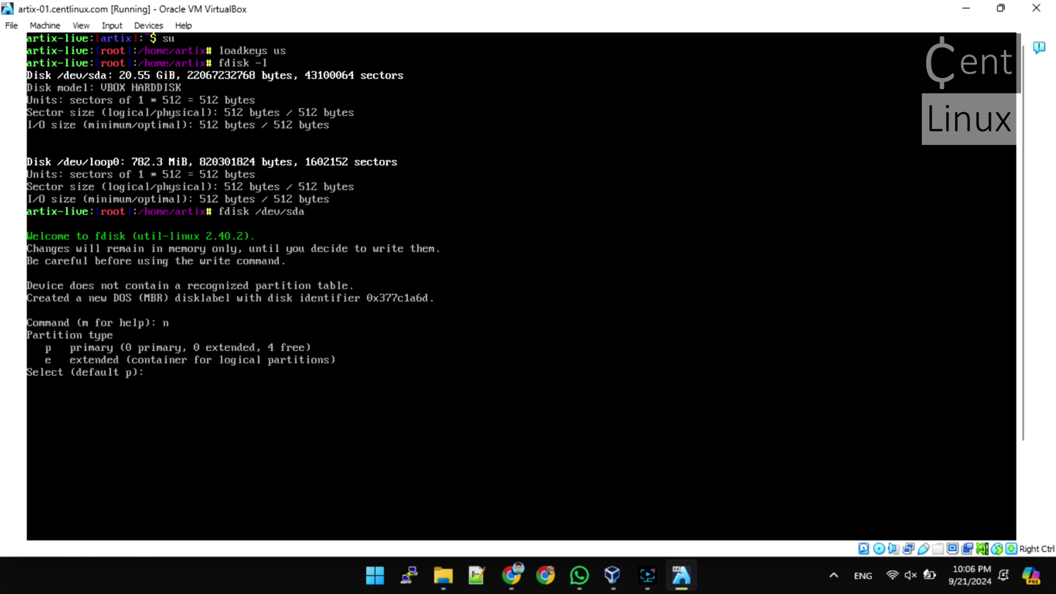
{"action": "type", "text": "p"}
{"action": "key", "text": "Return"}
{"action": "key", "text": "Return"}
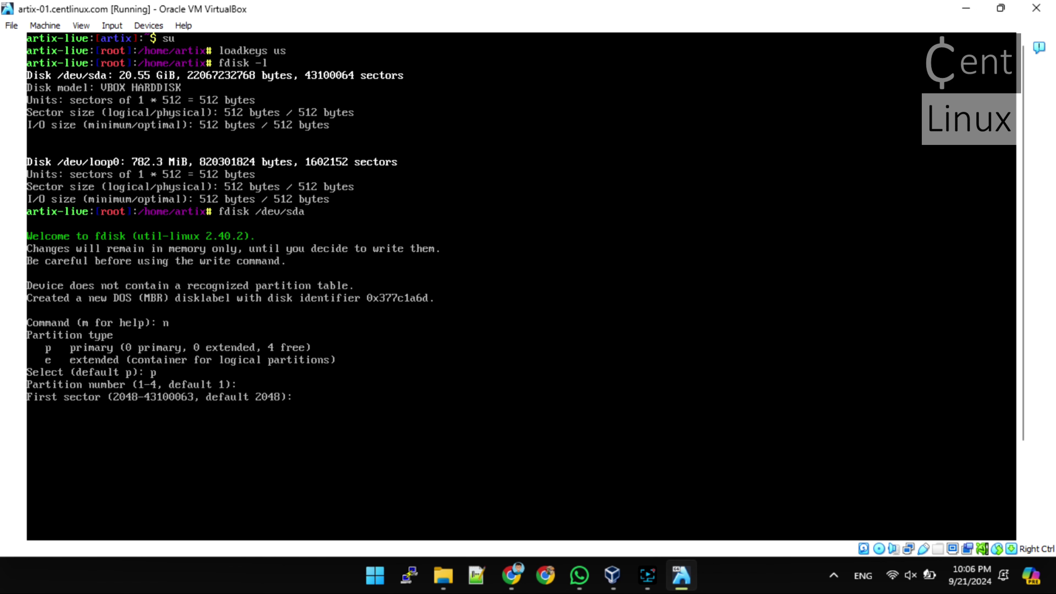
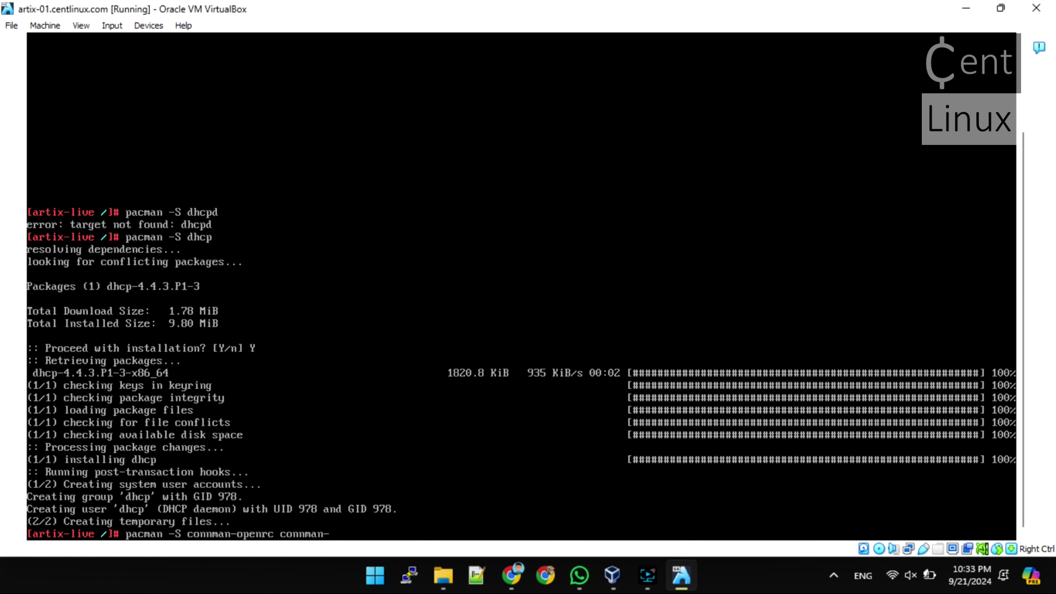
Install connman-openrc and connman-gtk (76 packages), then type rc-update add net.eth0 default
{"action": "type", "text": "-gtk"}
{"action": "key", "text": "Return"}
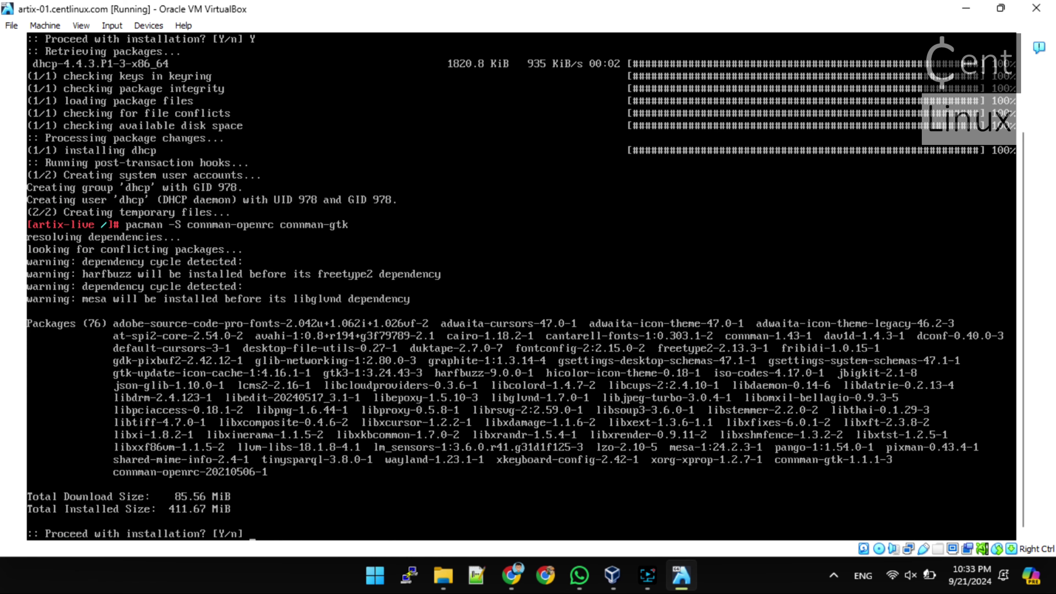
{"action": "type", "text": "Y"}
{"action": "key", "text": "Return"}
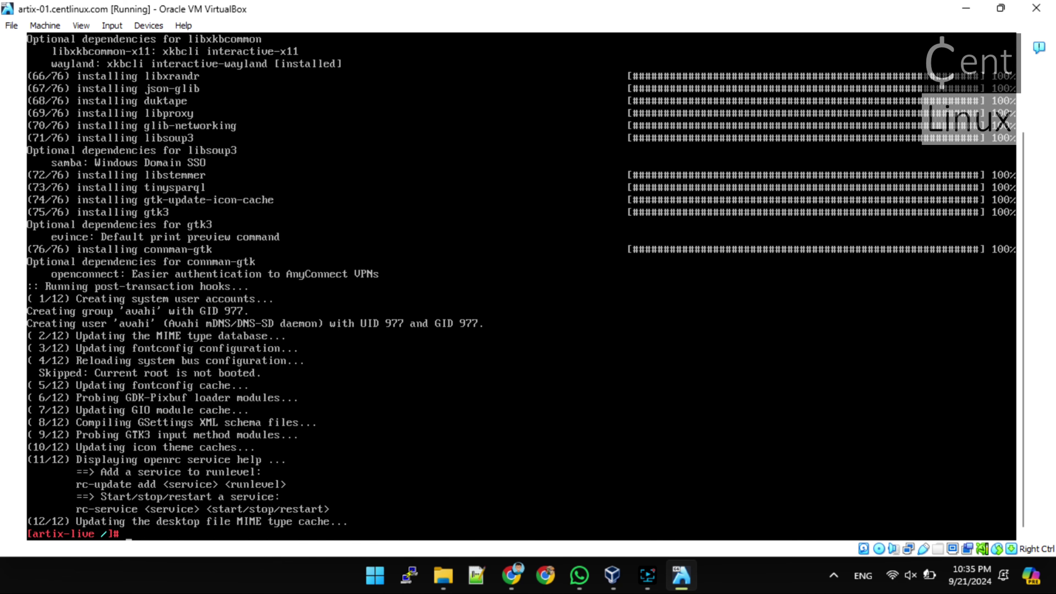
{"action": "type", "text": "rc-update add net.et"}
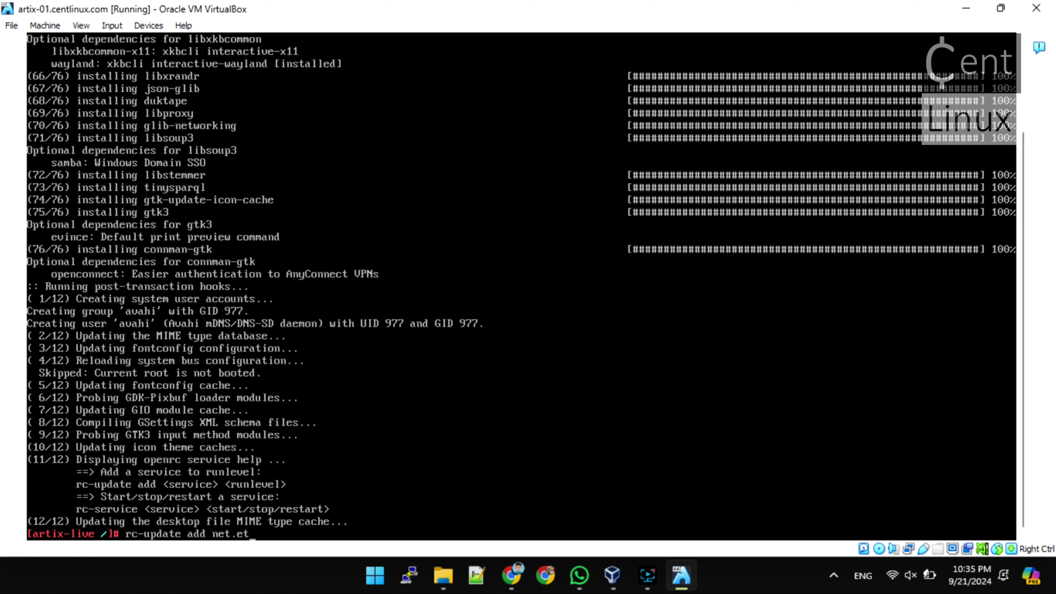
{"action": "type", "text": "h0 default"}
Try adding net.eth0 to the default runlevel and list interfaces with ip a
{"action": "key", "text": "Return"}
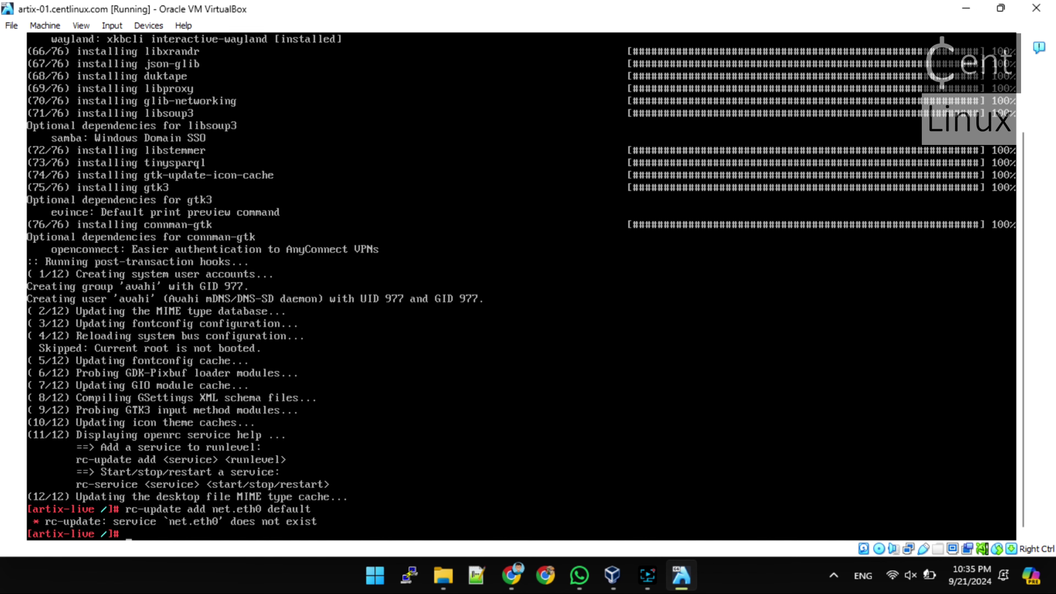
{"action": "type", "text": "ip a"}
{"action": "key", "text": "Return"}
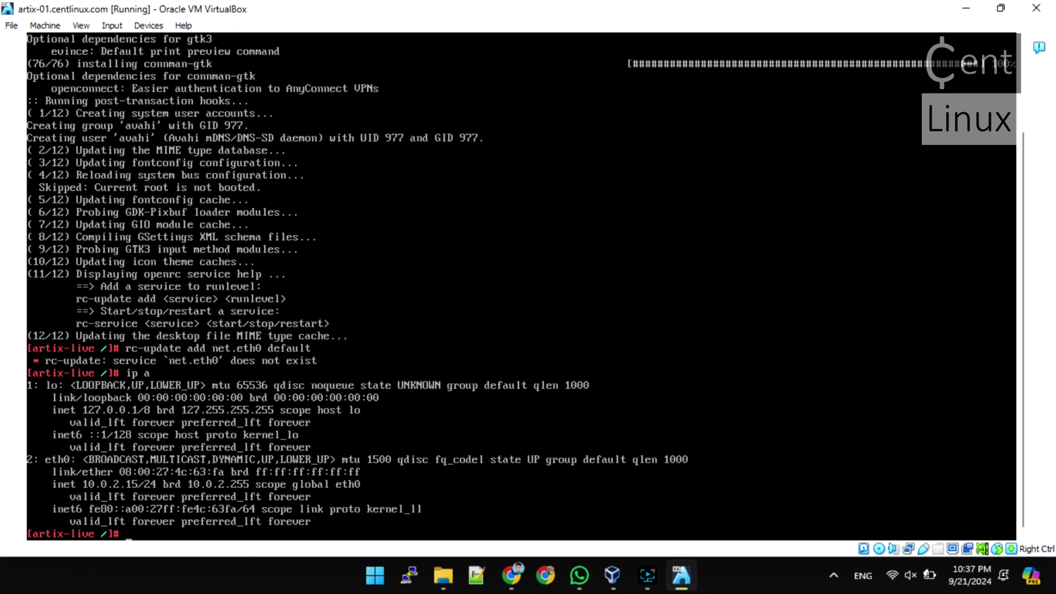
Symlink /etc/init.d/net.lo to net.eth0 and add net.eth0 to the default runlevel
{"action": "type", "text": "ln -s /etc/init.d/net.lo"}
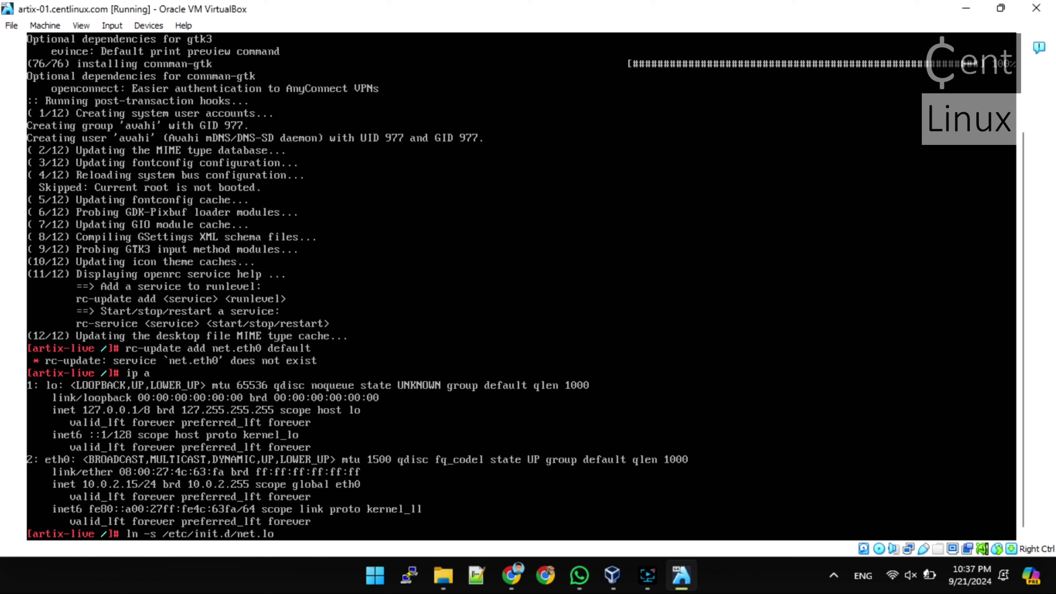
{"action": "type", "text": " /etc/init.d/net.eth0"}
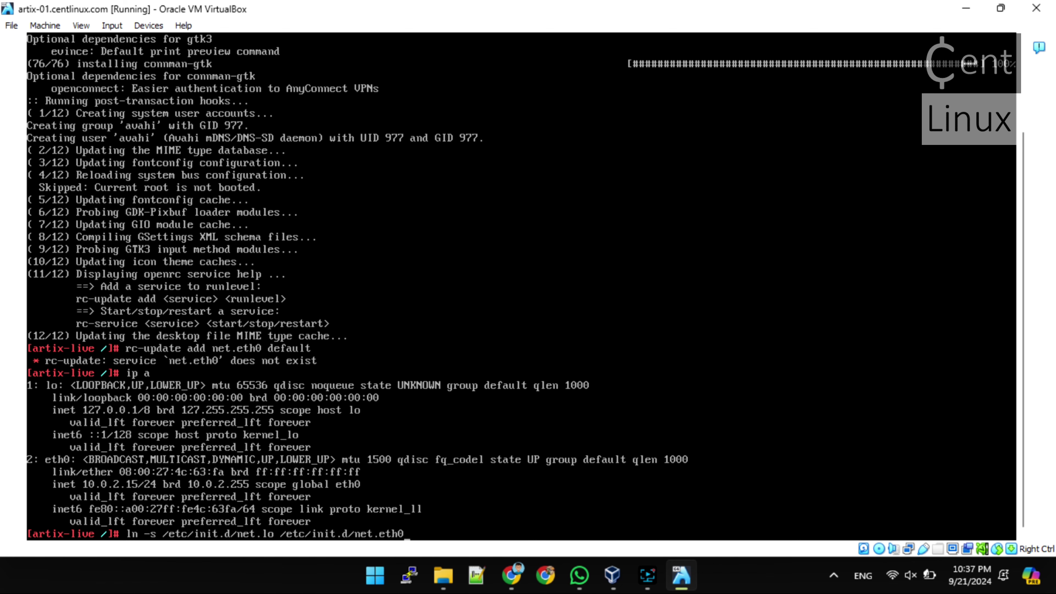
{"action": "key", "text": "Return"}
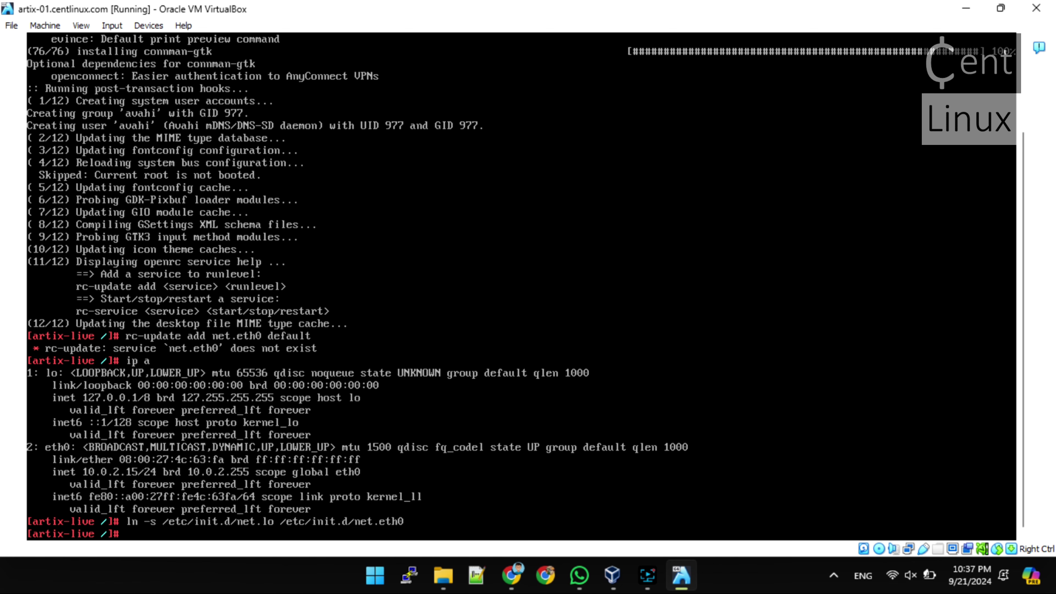
{"action": "key", "text": "Up"}
{"action": "key", "text": "Up"}
{"action": "key", "text": "Up"}
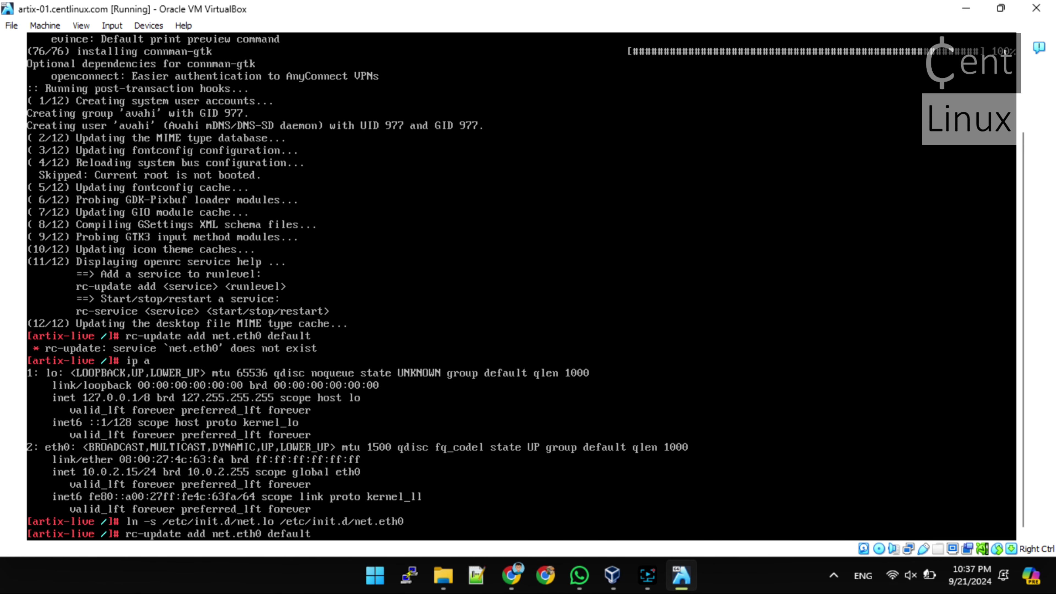
{"action": "key", "text": "Return"}
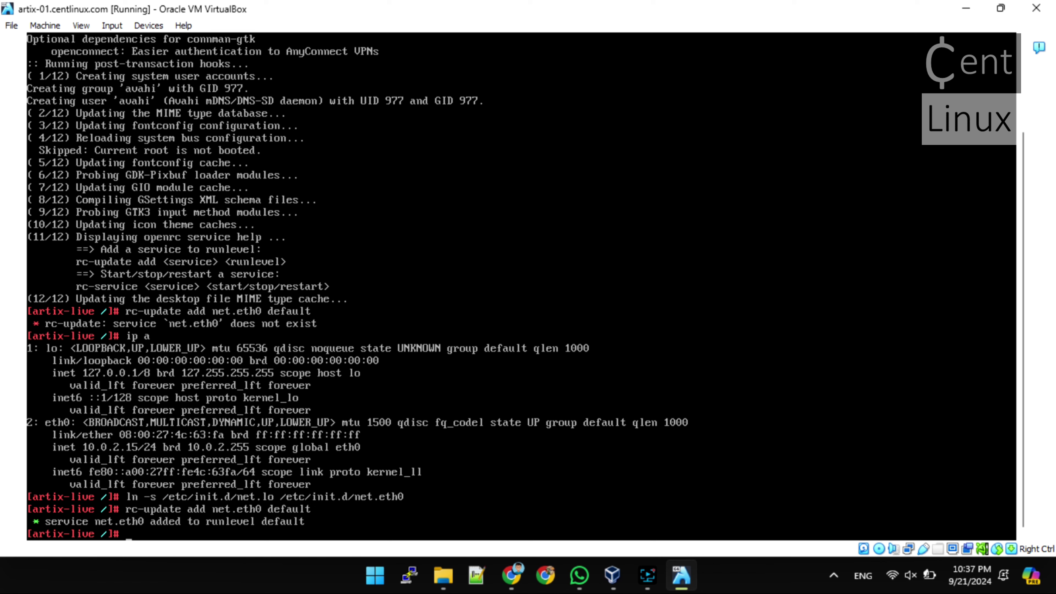
Exit the chroot, recursively unmount /mnt, and power off the VM
{"action": "type", "text": "exit"}
{"action": "key", "text": "Return"}
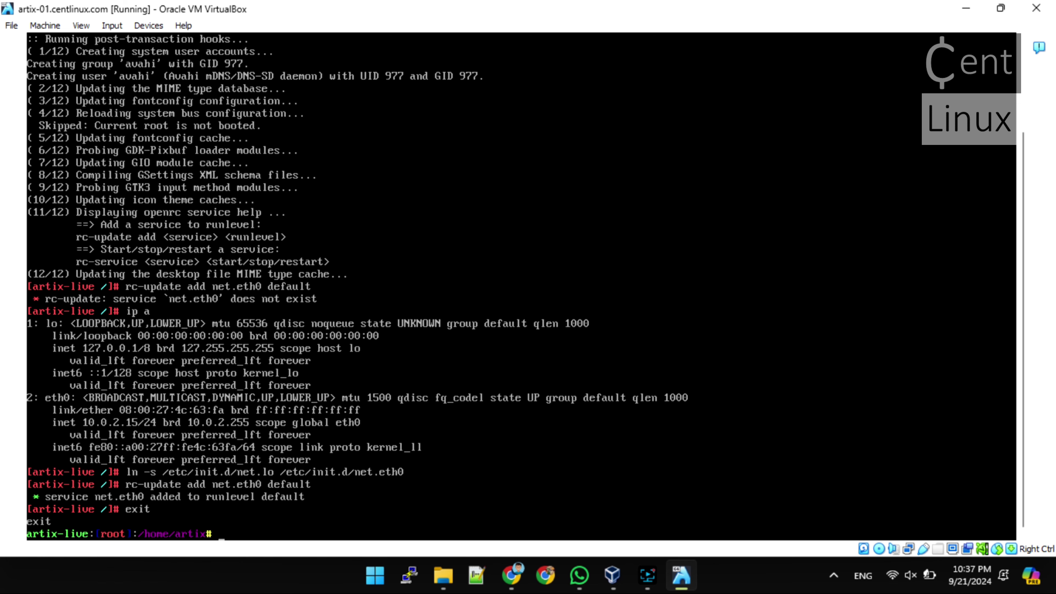
{"action": "type", "text": "umount -R /mnt"}
{"action": "key", "text": "Return"}
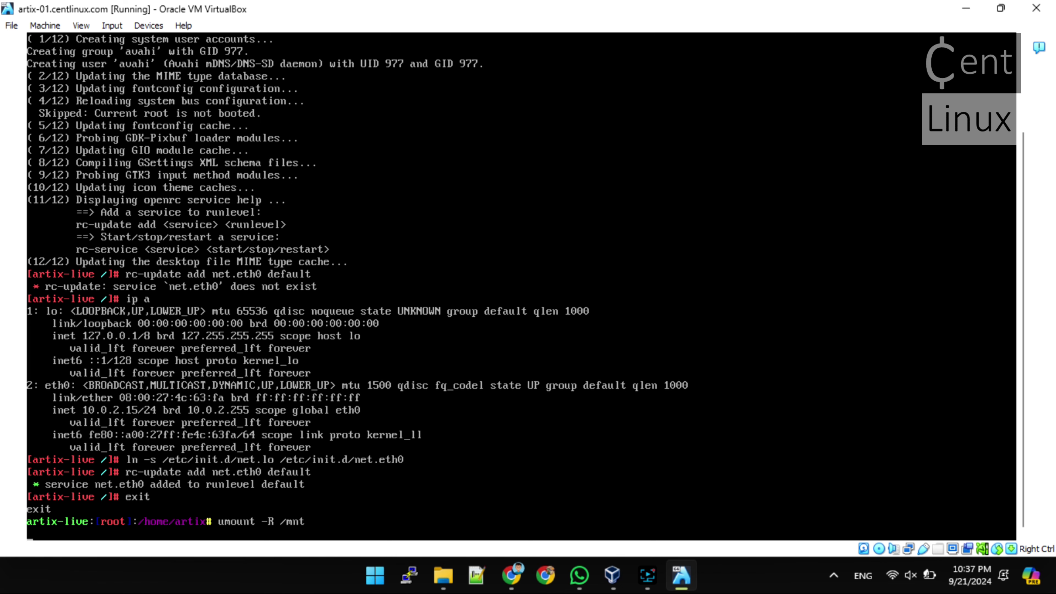
{"action": "type", "text": "poweroff"}
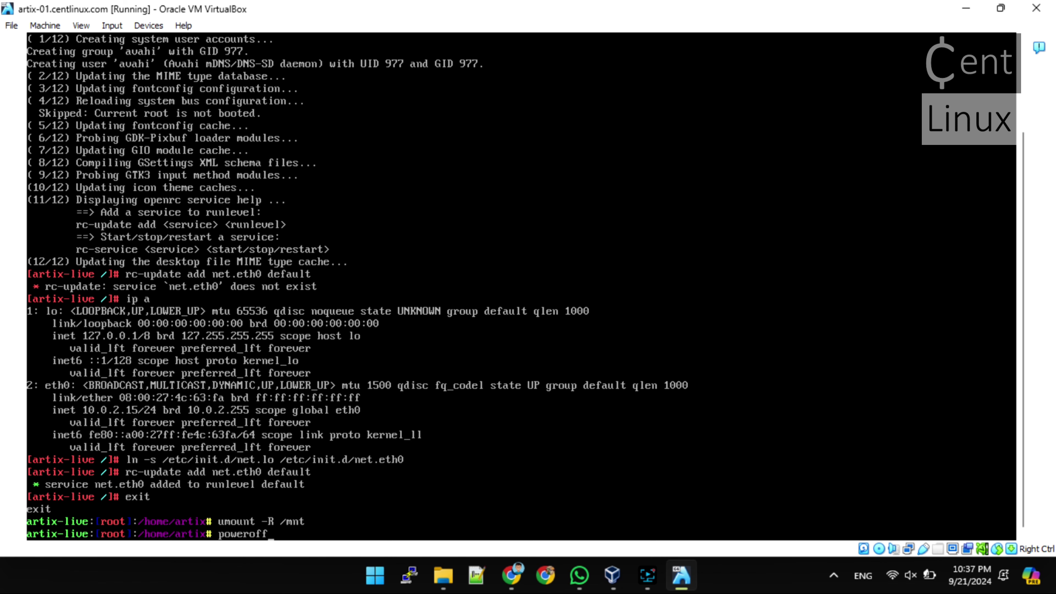
{"action": "key", "text": "Return"}
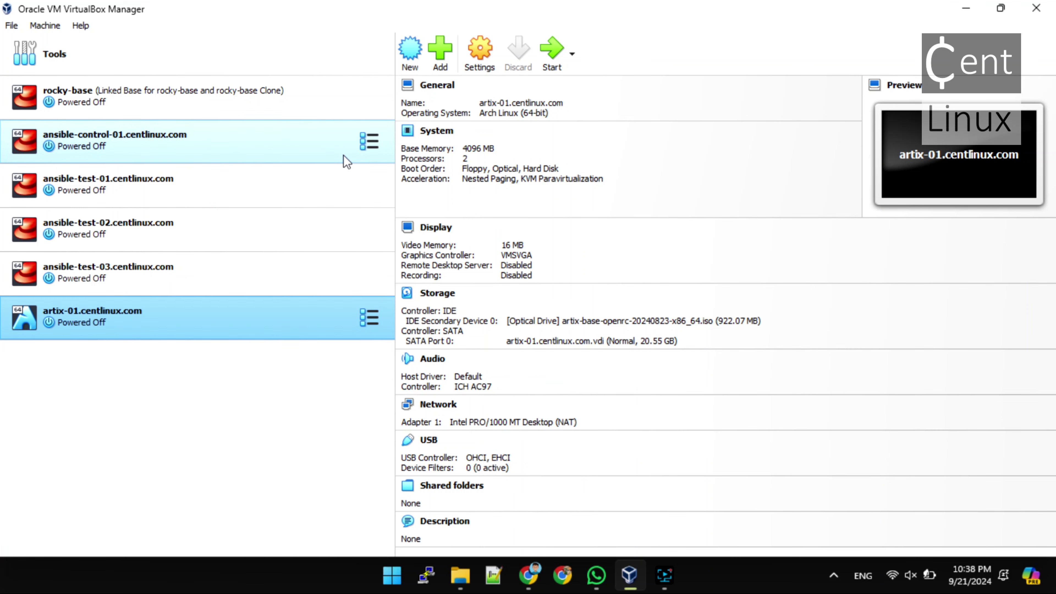
Remove the installation ISO optical drive from artix-01's storage and start the VM
{"action": "left_click", "coordinate": [479, 62]}
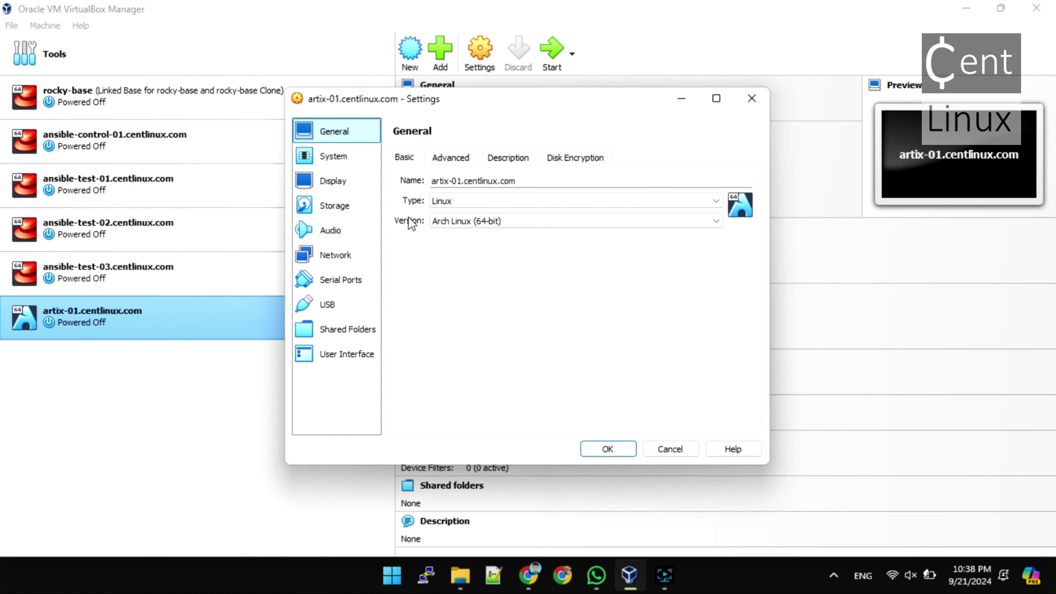
{"action": "left_click", "coordinate": [338, 208]}
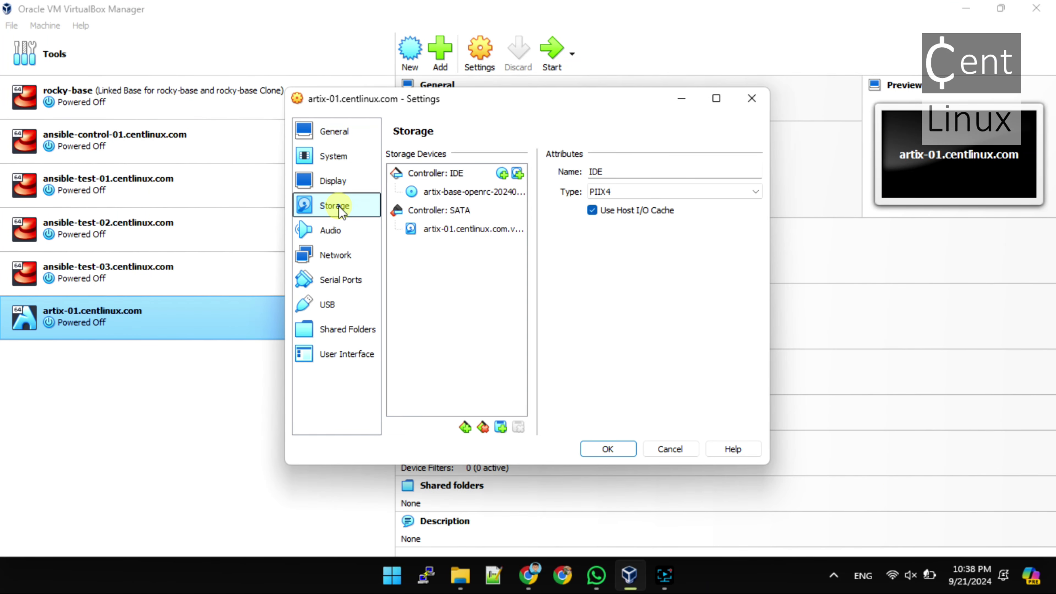
{"action": "left_click", "coordinate": [472, 193]}
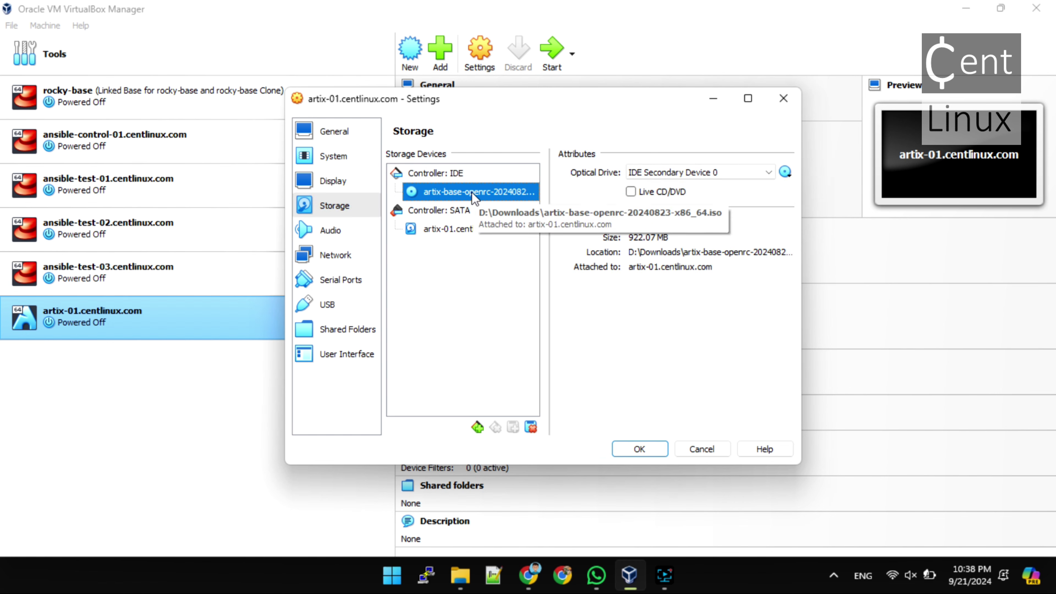
{"action": "right_click", "coordinate": [474, 199]}
{"action": "left_click", "coordinate": [507, 201]}
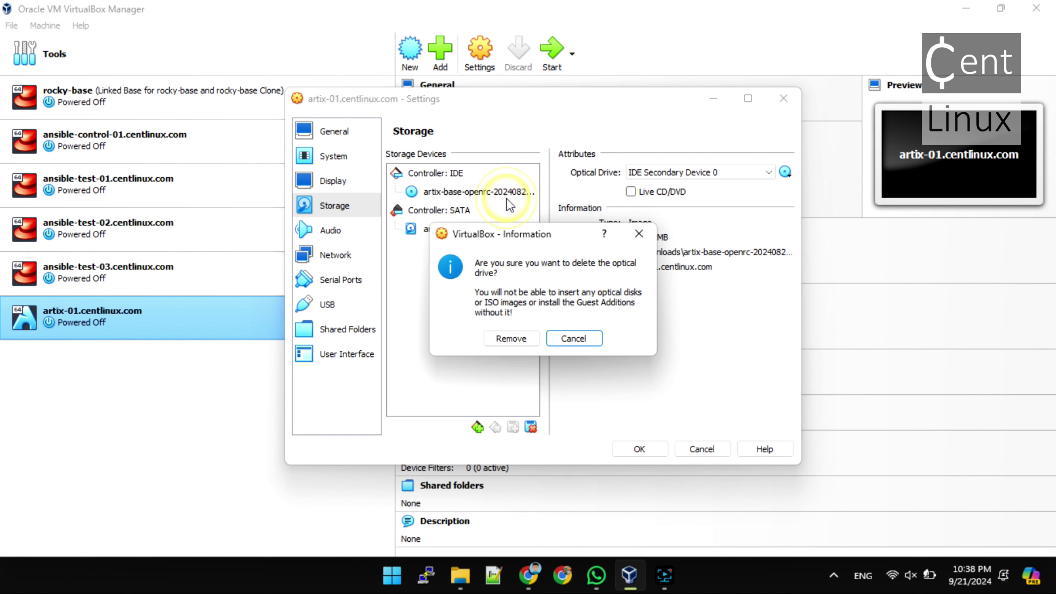
{"action": "left_click", "coordinate": [512, 338]}
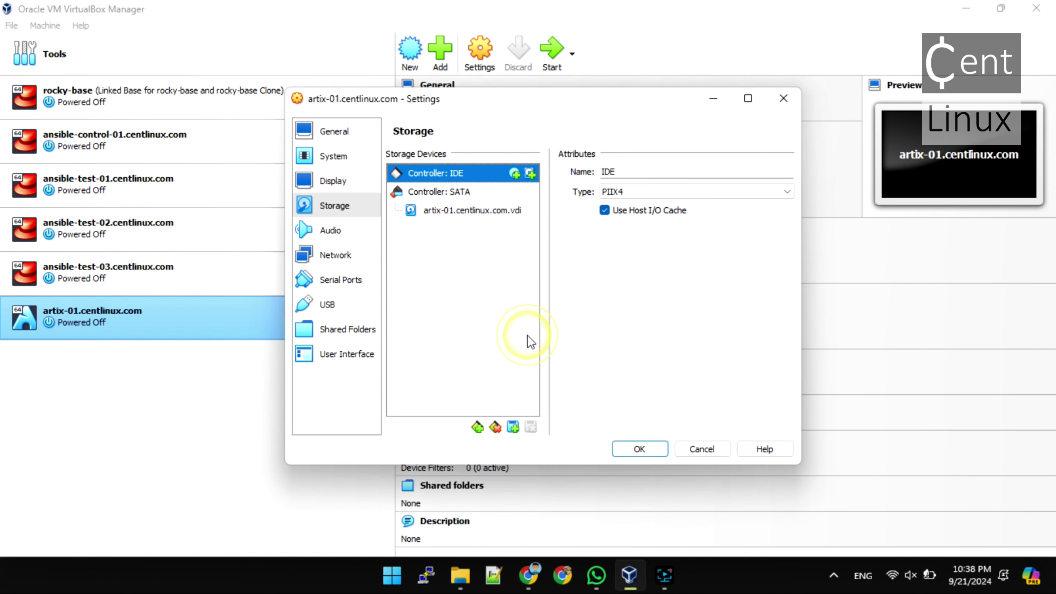
{"action": "left_click", "coordinate": [649, 452]}
{"action": "left_click", "coordinate": [555, 46]}
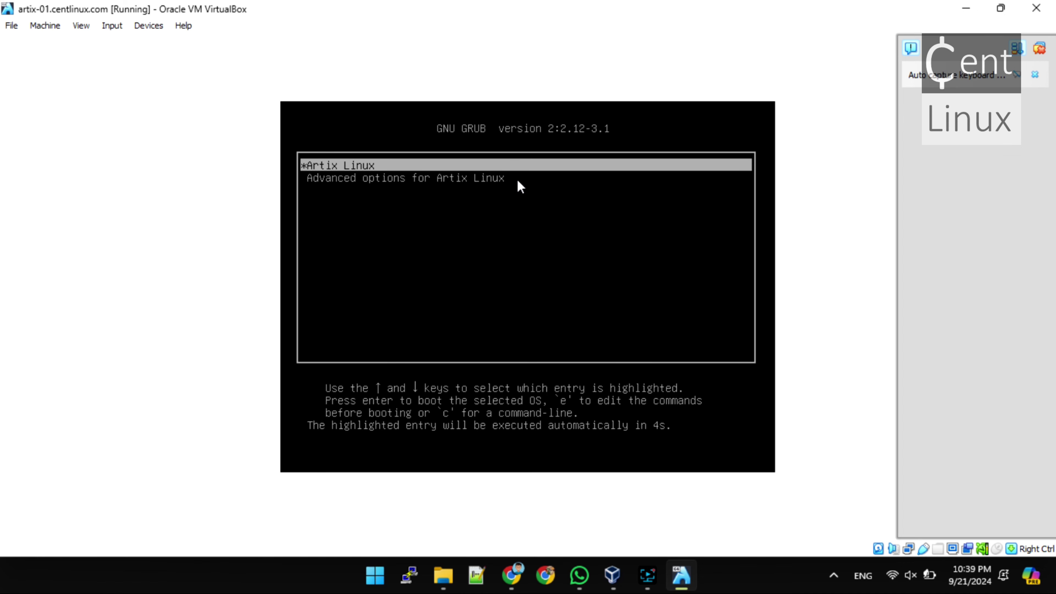
Boot the Artix Linux GRUB entry from disk
{"action": "left_click", "coordinate": [531, 173]}
{"action": "key", "text": "Return"}
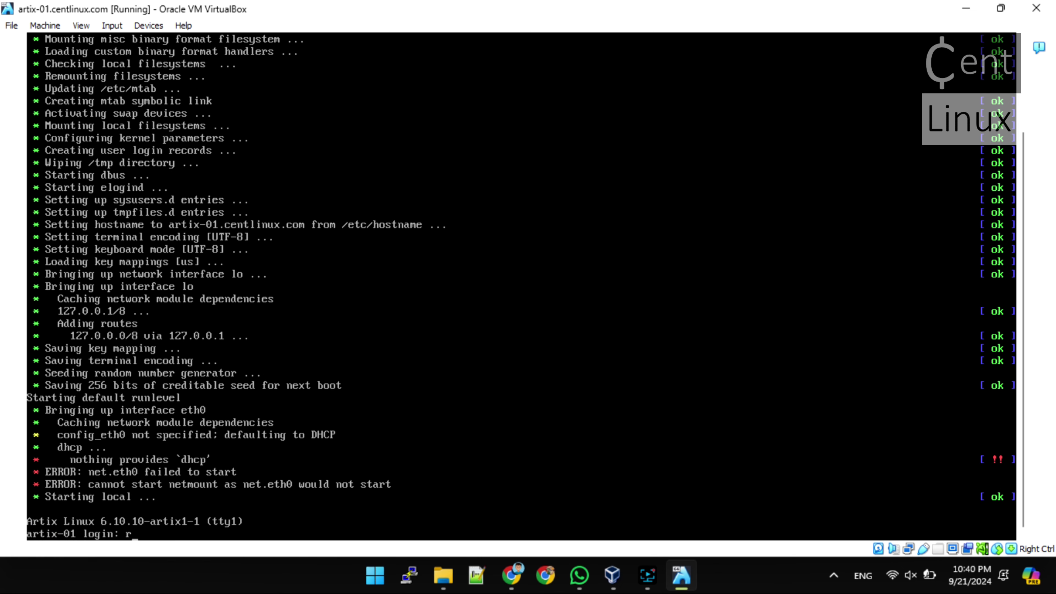
Log in as root, check interfaces with ip a, and try ifup eth0
{"action": "type", "text": "oot"}
{"action": "key", "text": "Return"}
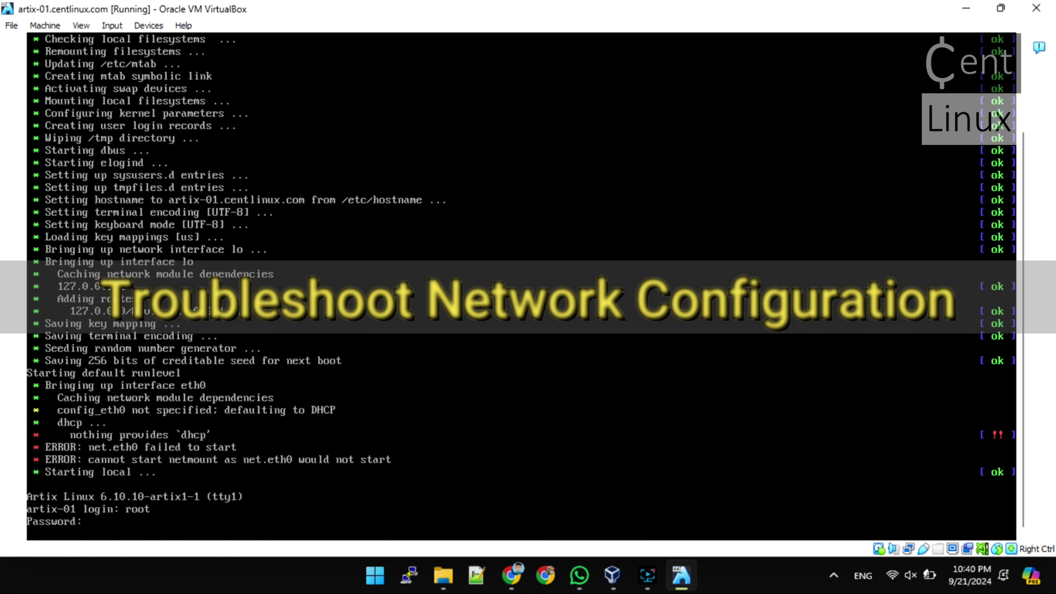
{"action": "key", "text": "Return"}
{"action": "type", "text": "ip"}
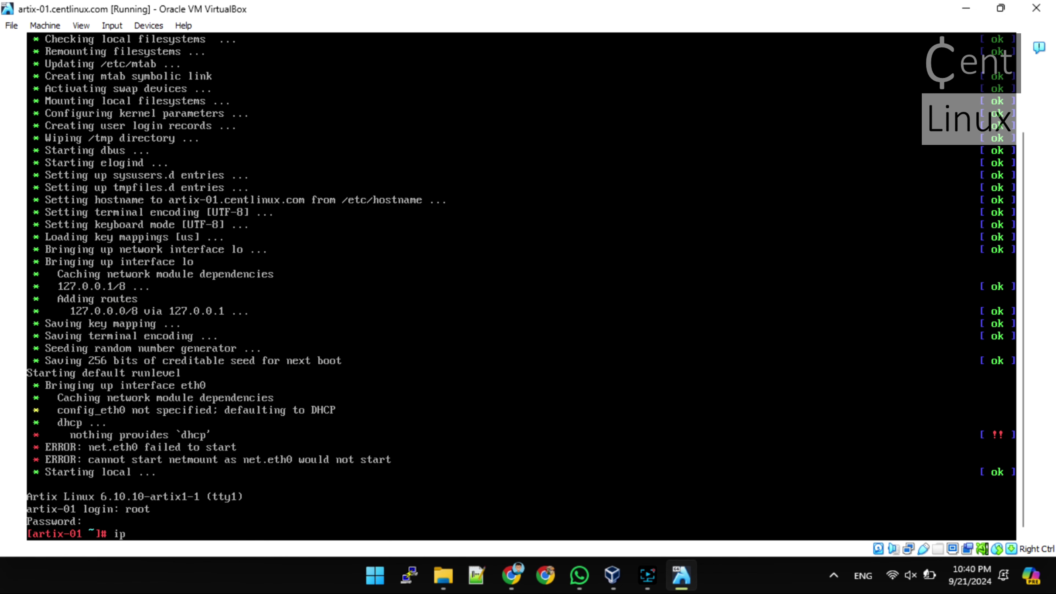
{"action": "type", "text": " a"}
{"action": "key", "text": "Return"}
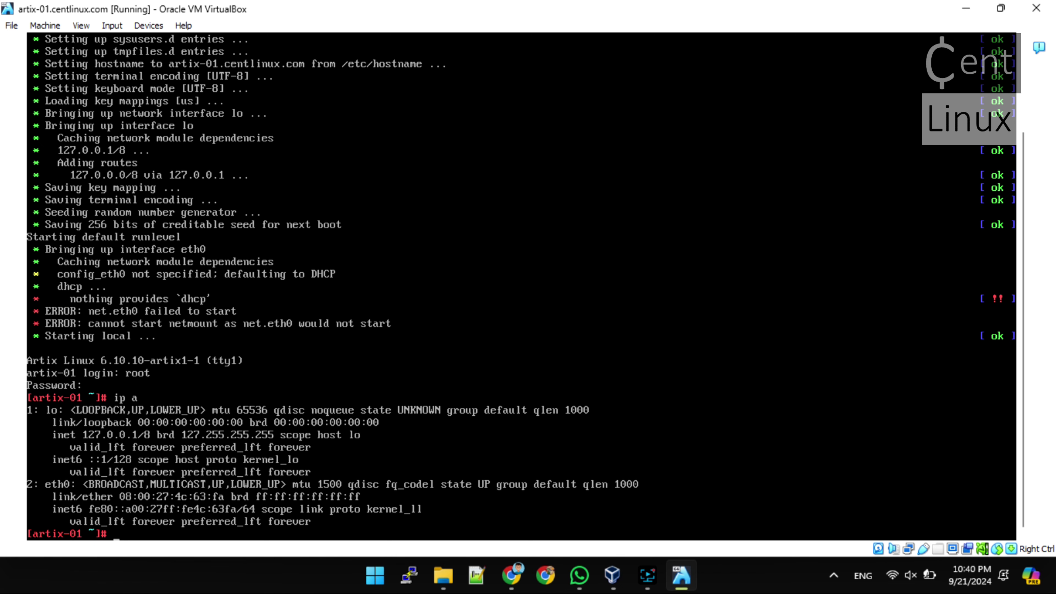
{"action": "type", "text": "ifup eth0"}
{"action": "key", "text": "Return"}
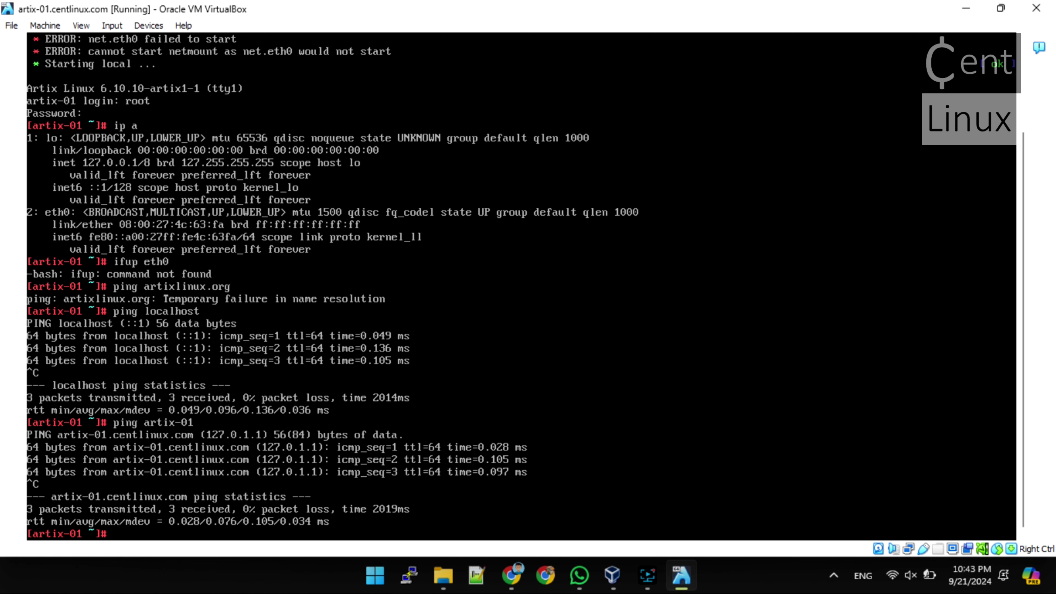
Add connmand to the default runlevel and reboot the VM
{"action": "type", "text": "rc-update add conn"}
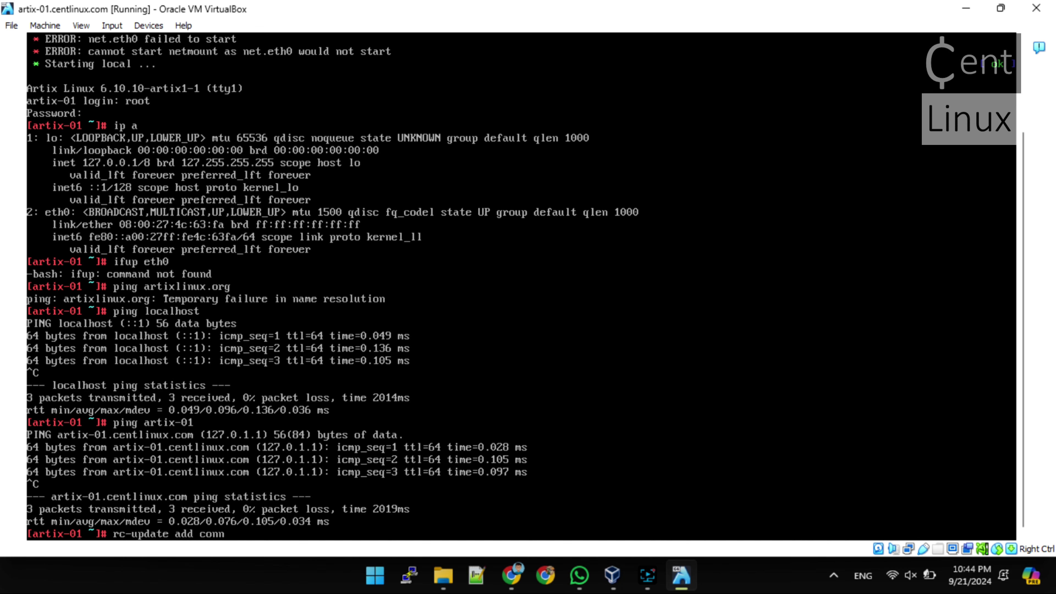
{"action": "type", "text": "man"}
{"action": "key", "text": "Return"}
{"action": "key", "text": "Up"}
{"action": "type", "text": "d"}
{"action": "key", "text": "Return"}
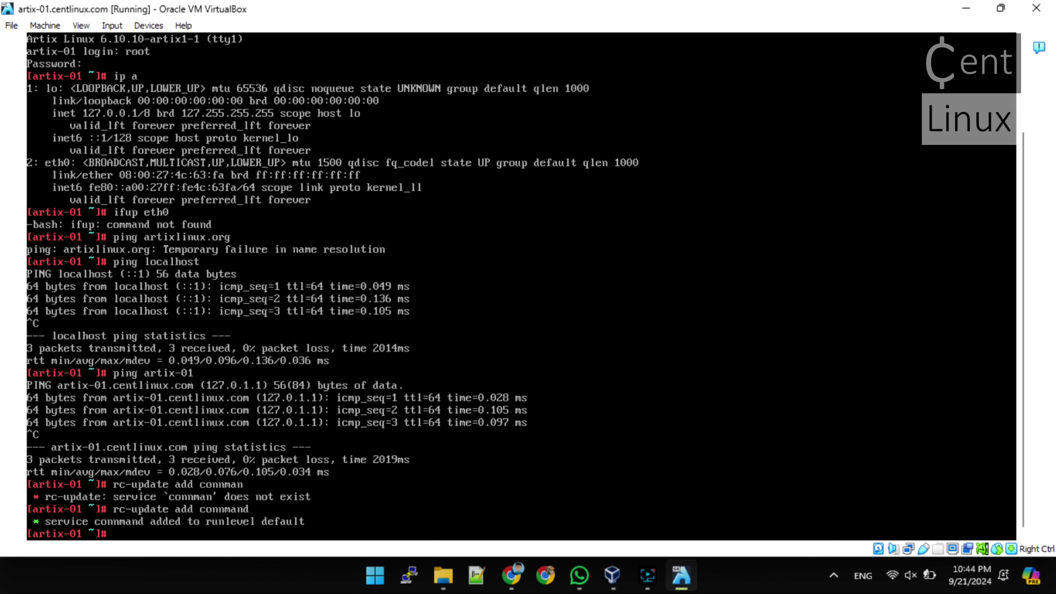
{"action": "type", "text": "reboot"}
{"action": "key", "text": "Return"}
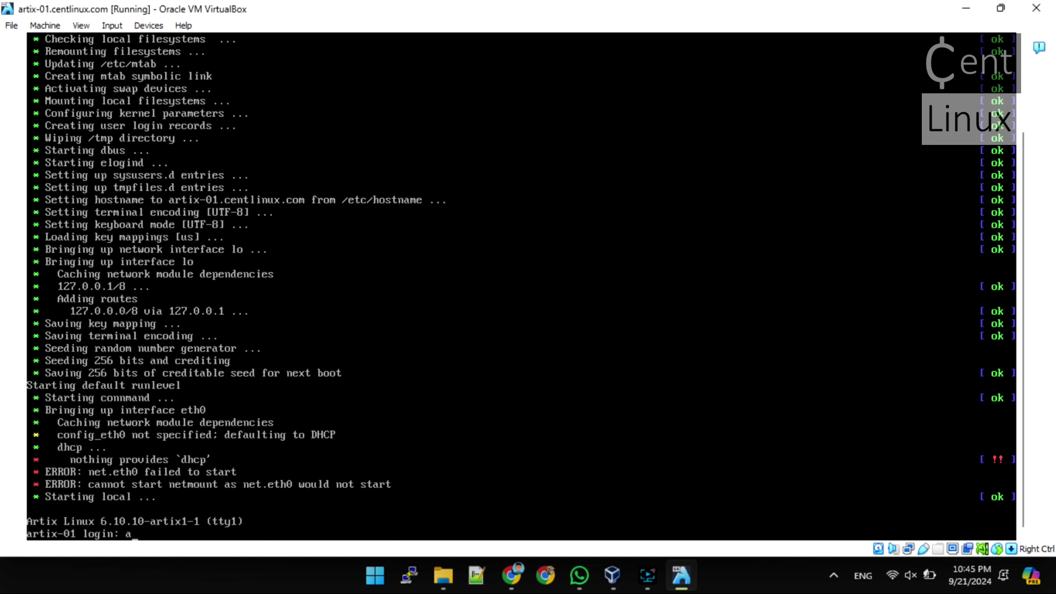
Log in as root, install dhcpcd with pacman -S dhcpcd, and reboot
{"action": "type", "text": "root"}
{"action": "key", "text": "Return"}
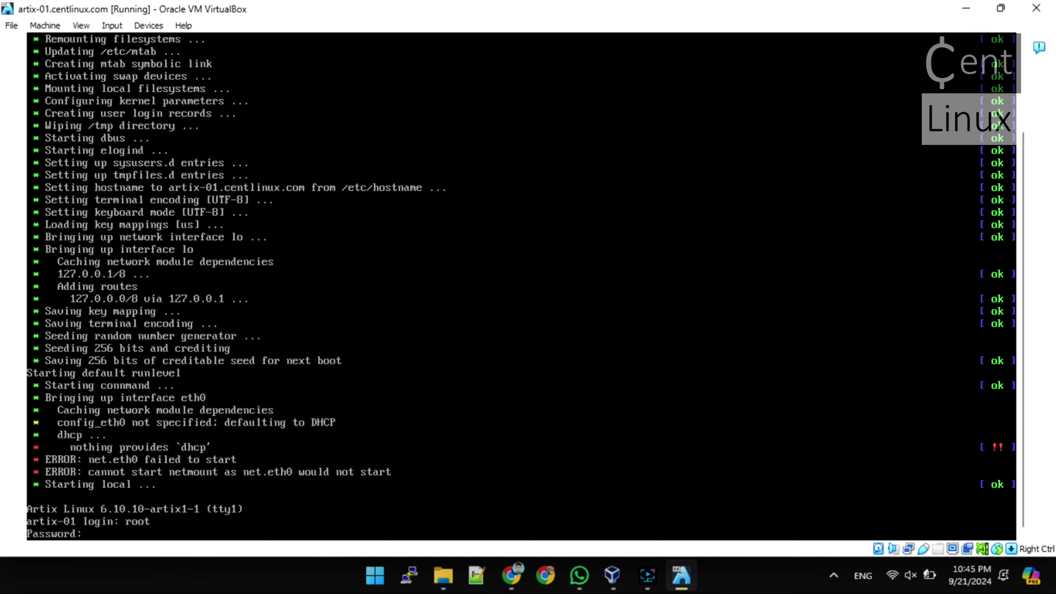
{"action": "key", "text": "Return"}
{"action": "type", "text": "pacm"}
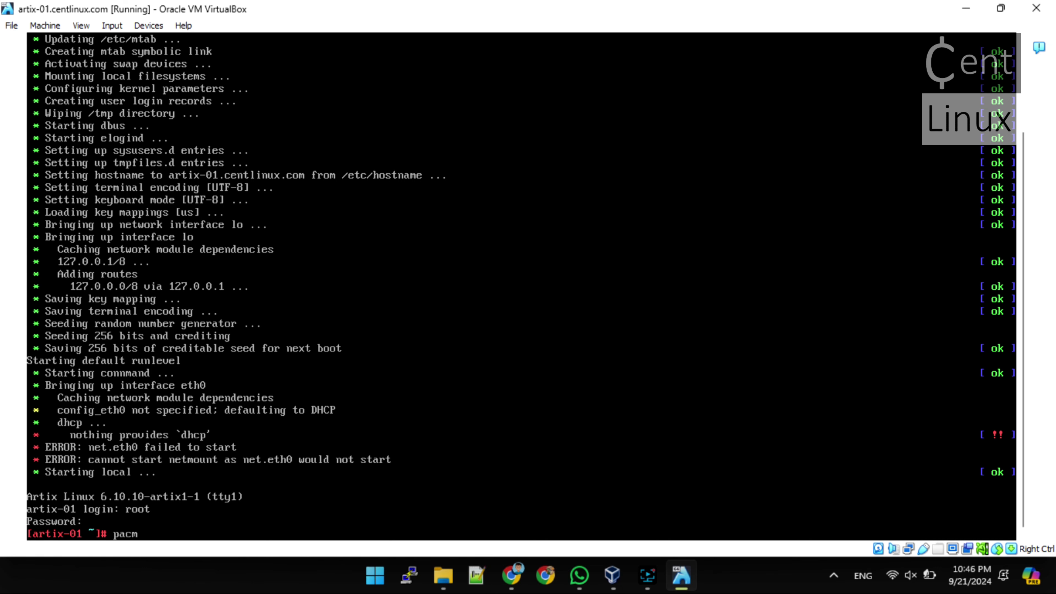
{"action": "type", "text": "an -S dhcpc"}
{"action": "type", "text": "d"}
{"action": "key", "text": "Return"}
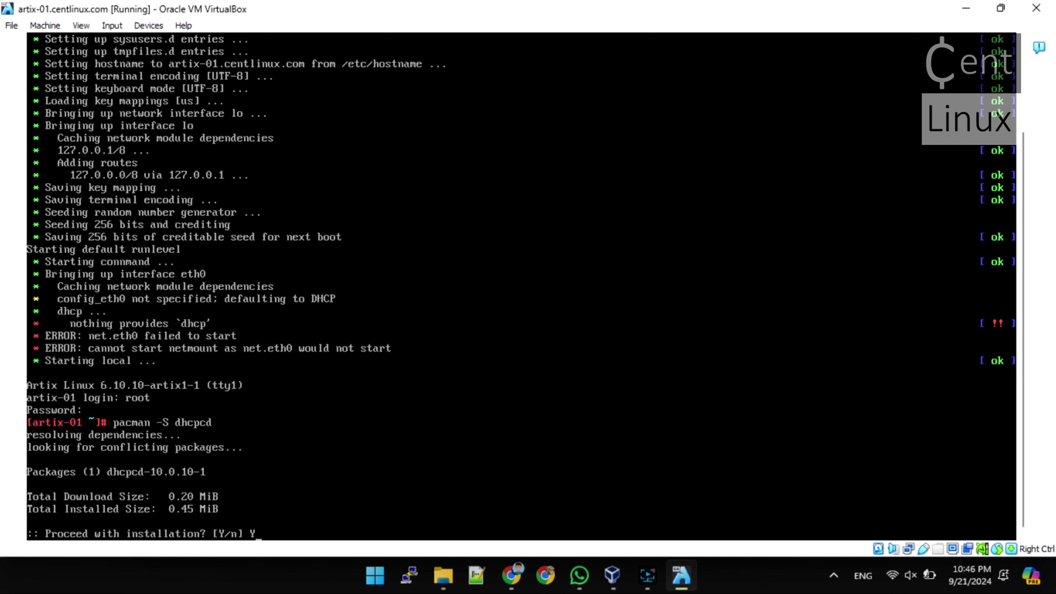
{"action": "type", "text": "Y"}
{"action": "key", "text": "Return"}
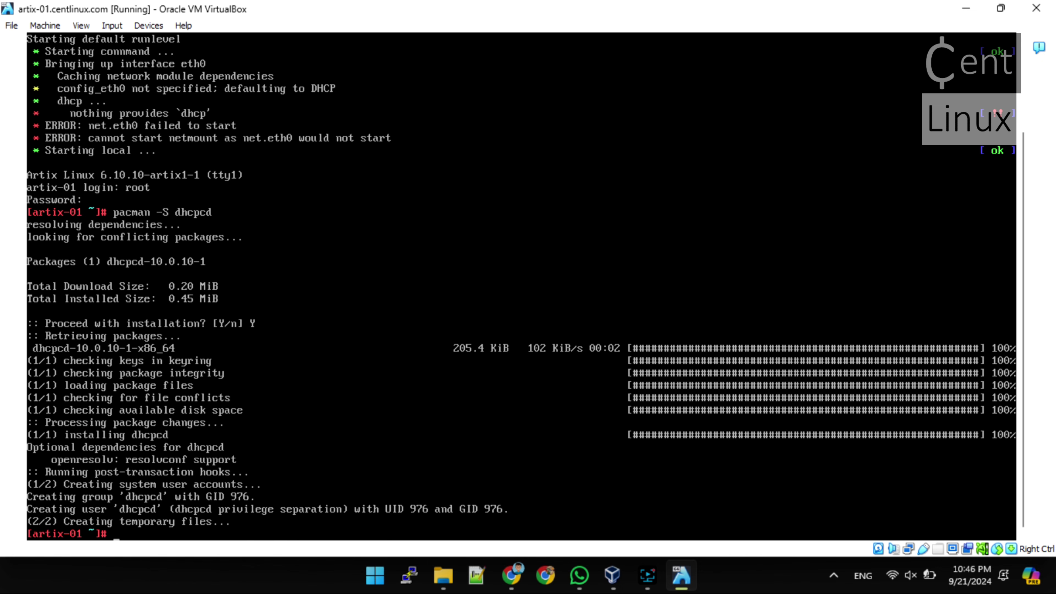
{"action": "type", "text": "reboot"}
{"action": "key", "text": "Return"}
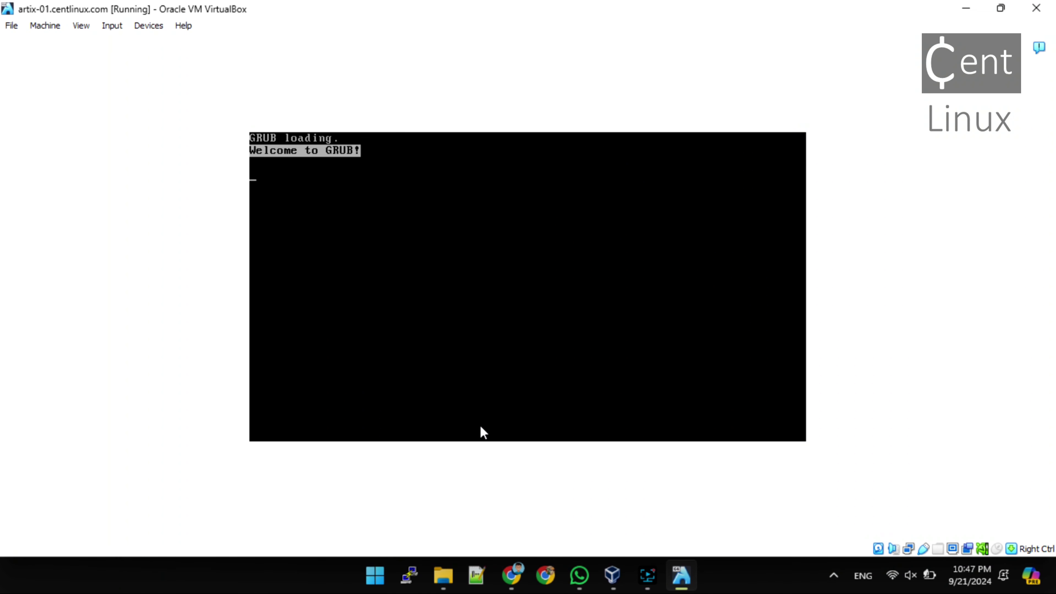
Boot Artix, log in as root, and confirm with ip a that eth0 has 10.0.2.15/24
{"action": "key", "text": "Return"}
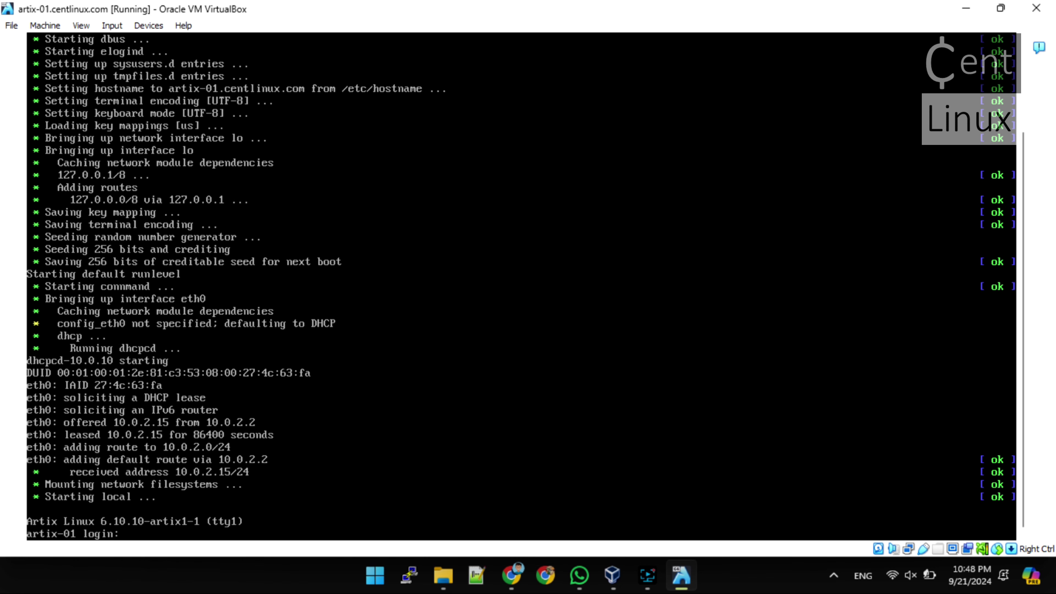
{"action": "type", "text": "oot"}
{"action": "key", "text": "Return"}
{"action": "key", "text": "Return"}
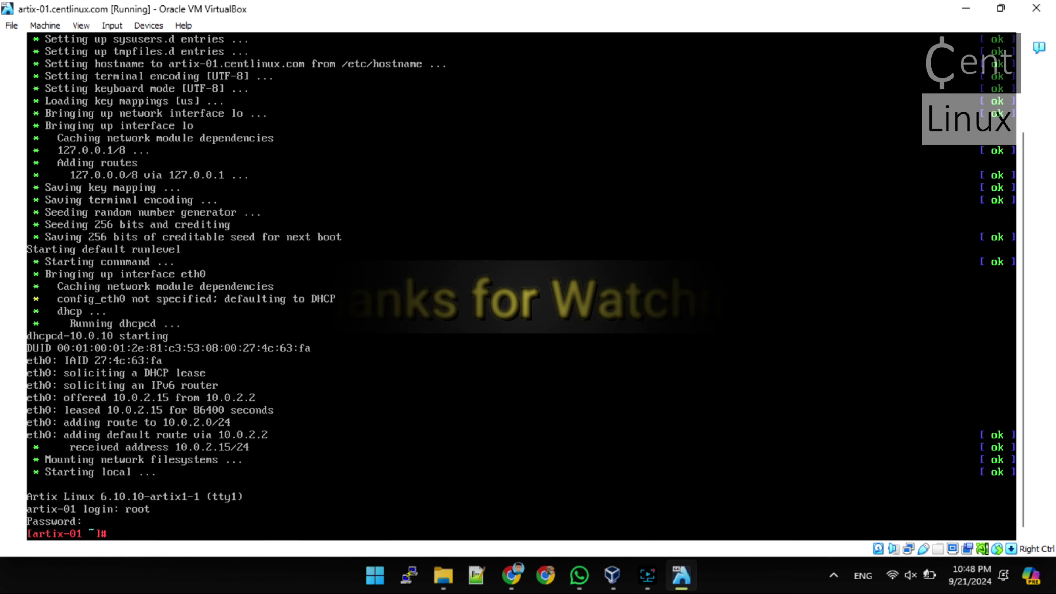
{"action": "type", "text": "ip a"}
{"action": "key", "text": "Return"}
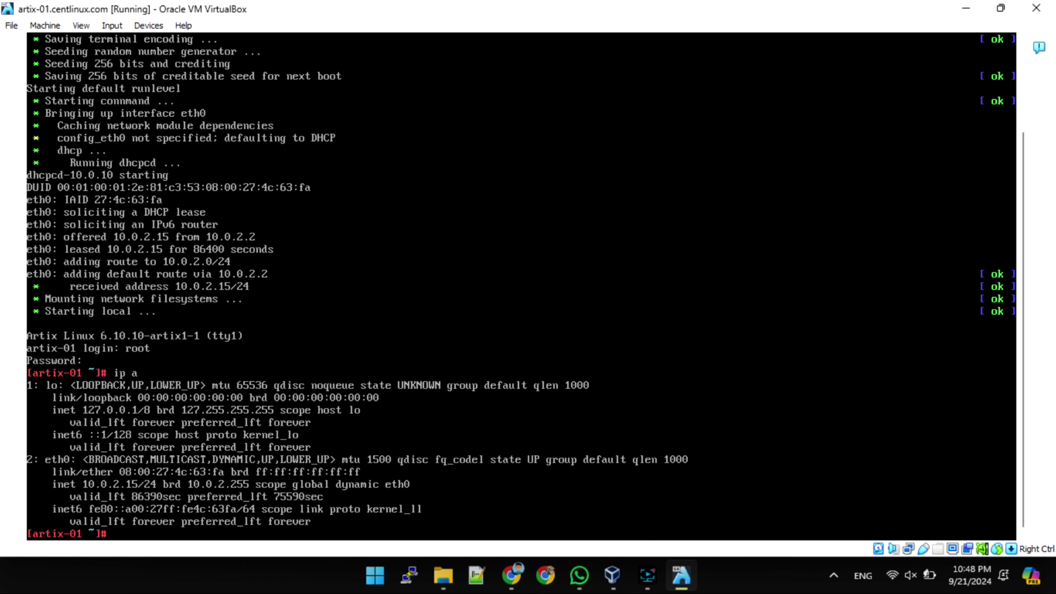